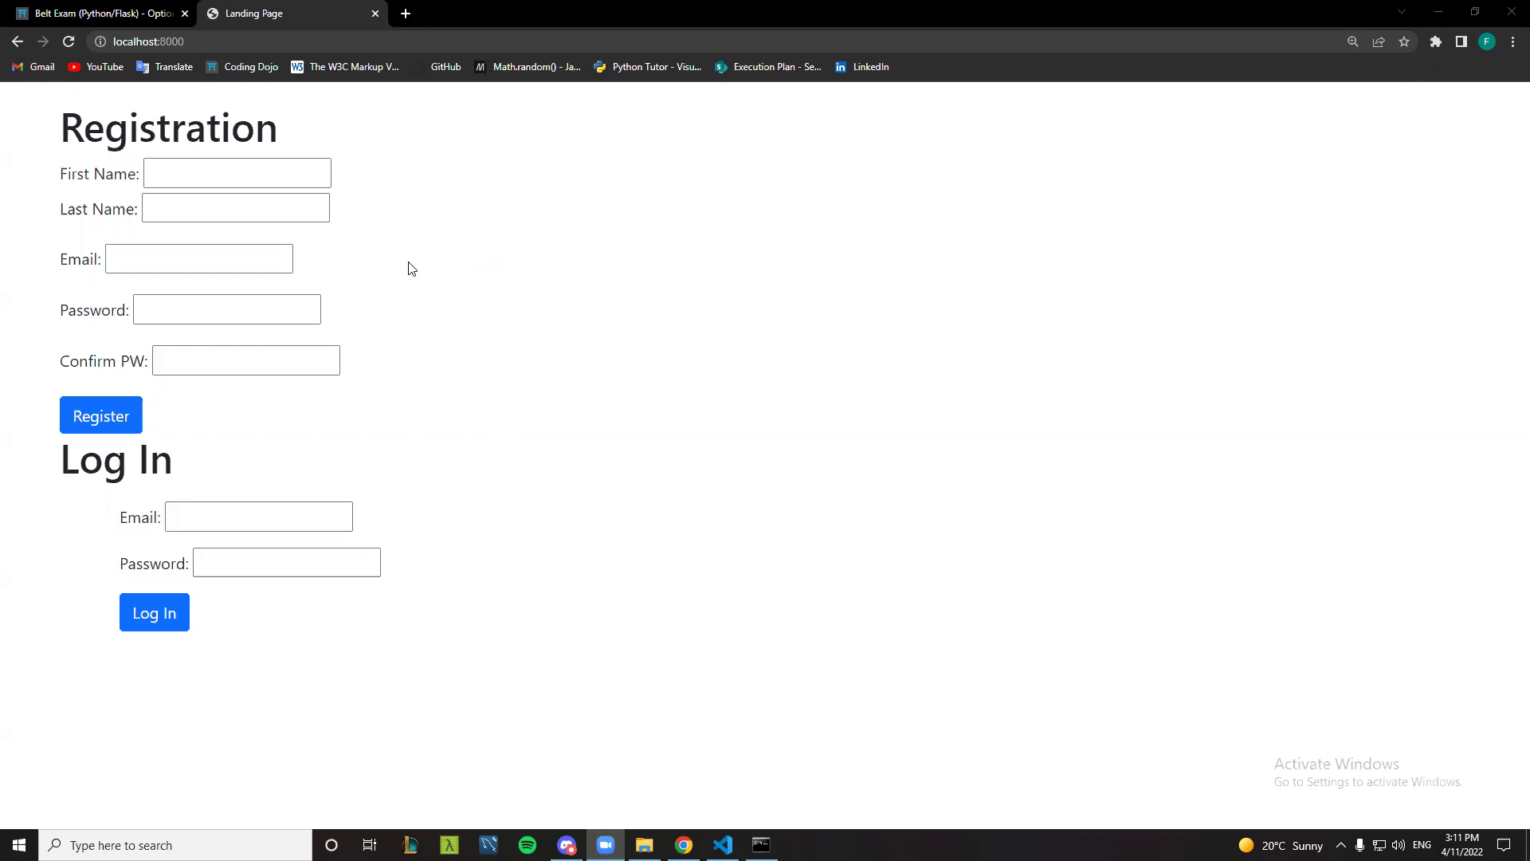
- Submit a registration with the user's name, email and a password but no matching confirmation
left_click(247, 177)
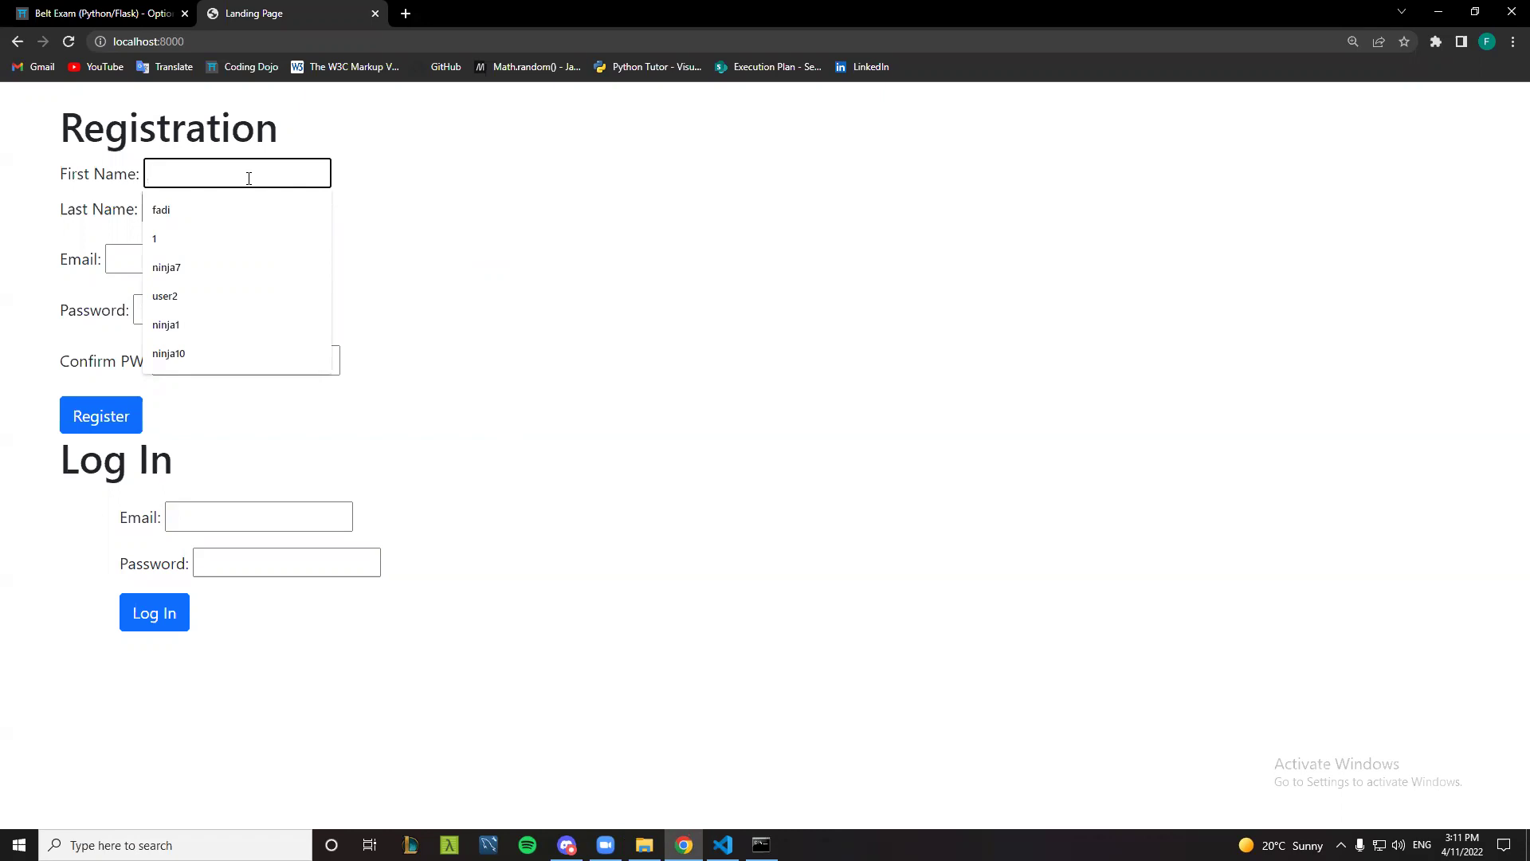
type("jane")
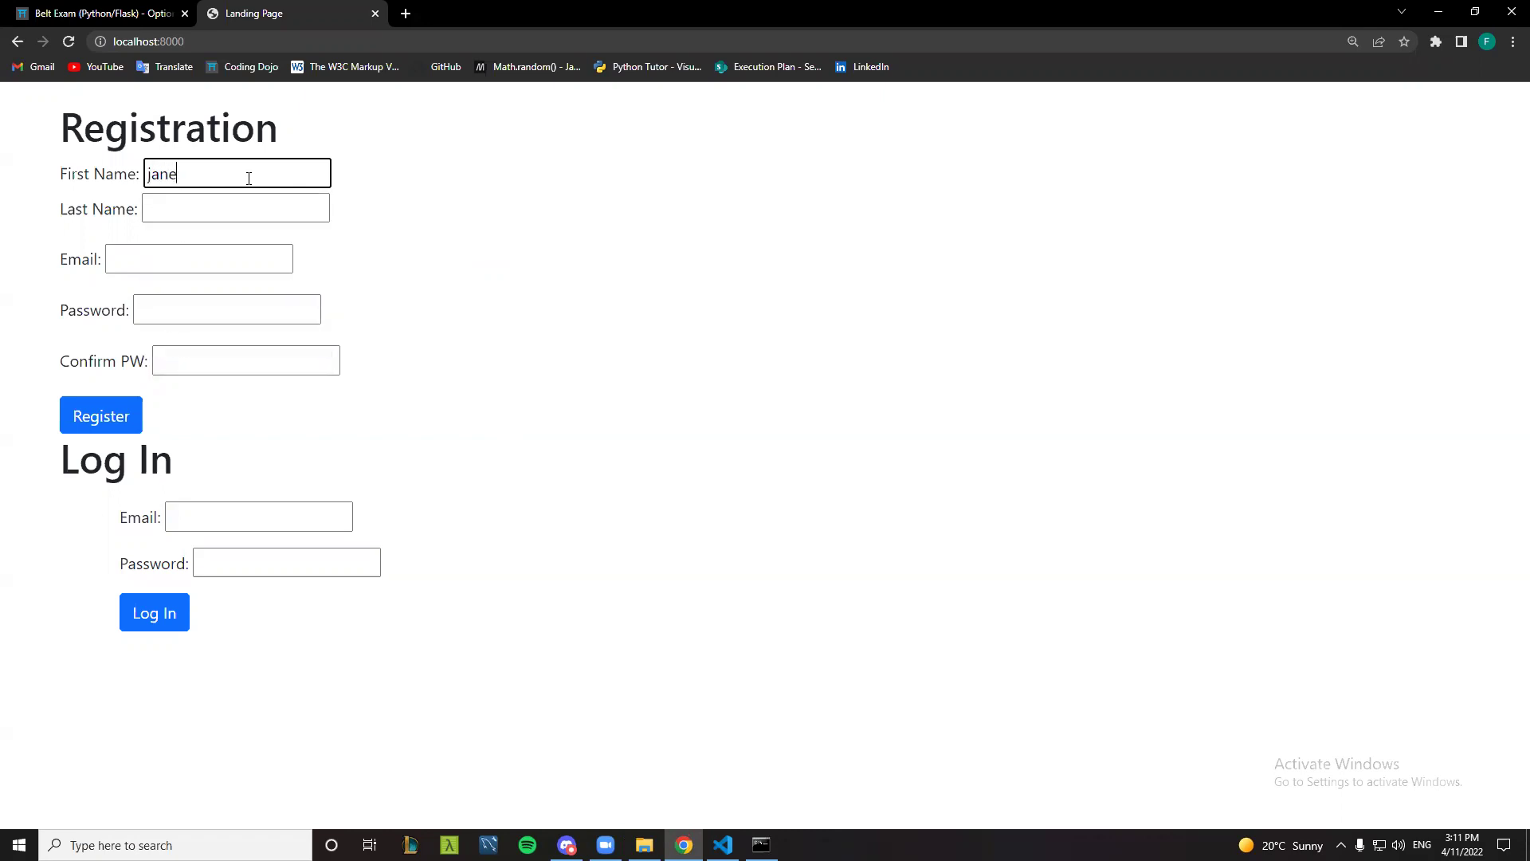
key("Tab")
type("doe")
key("Tab")
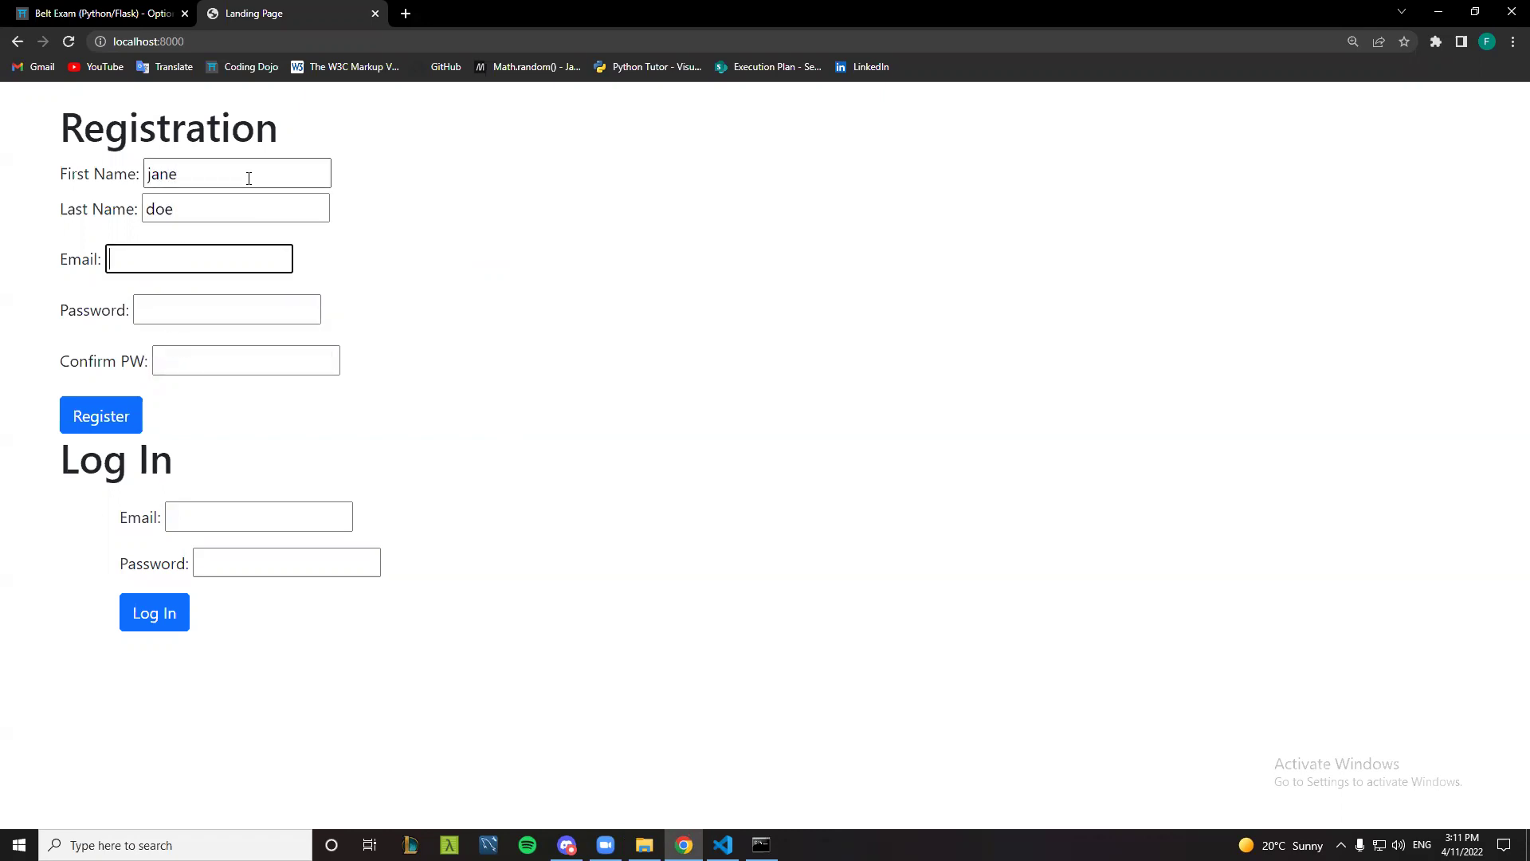
key("Tab")
type("•••••••")
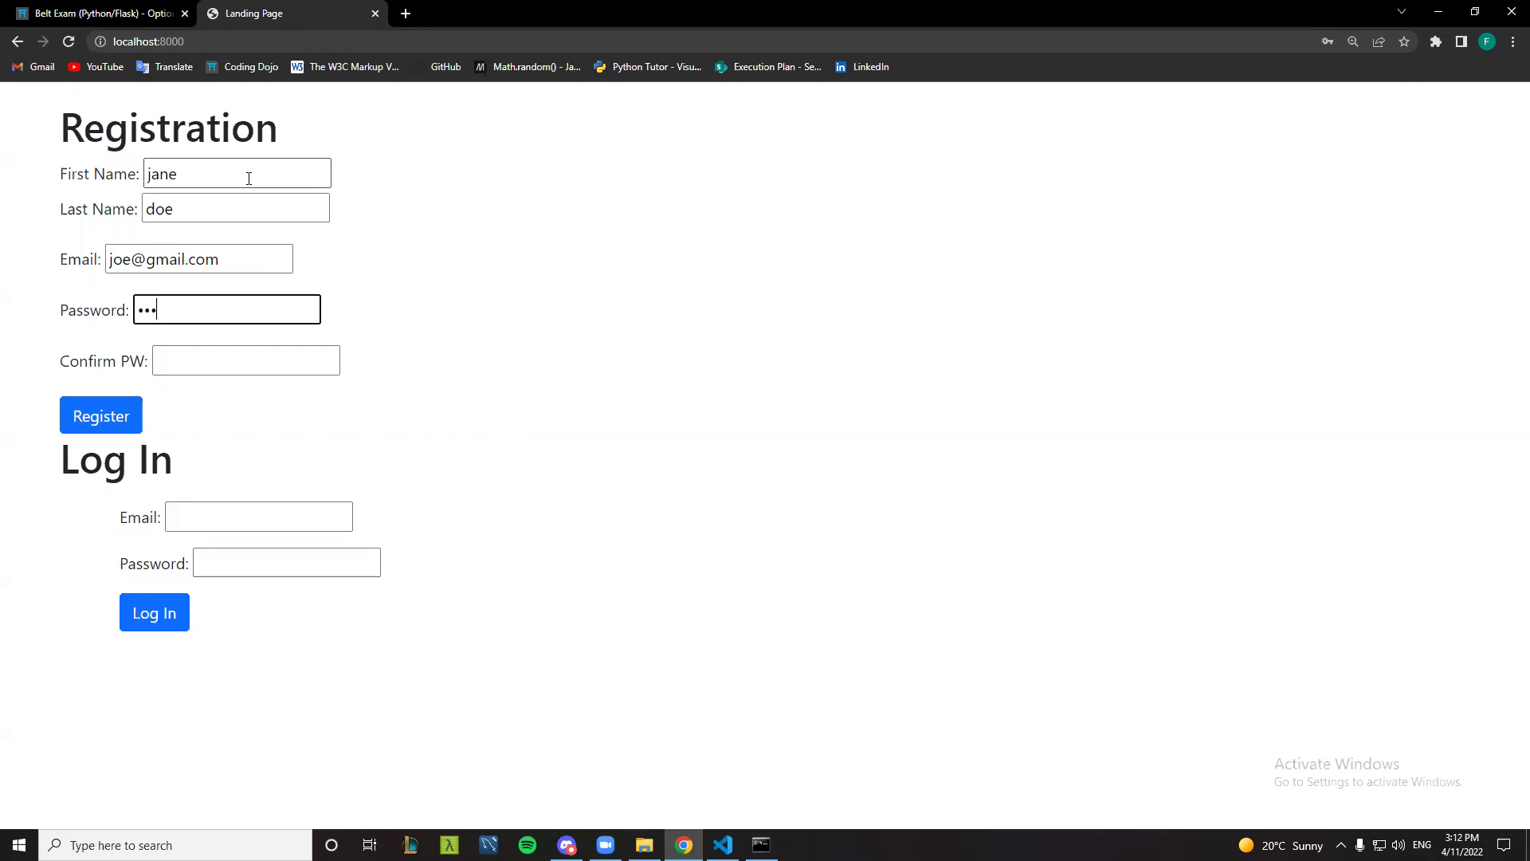
type("•")
key("Tab")
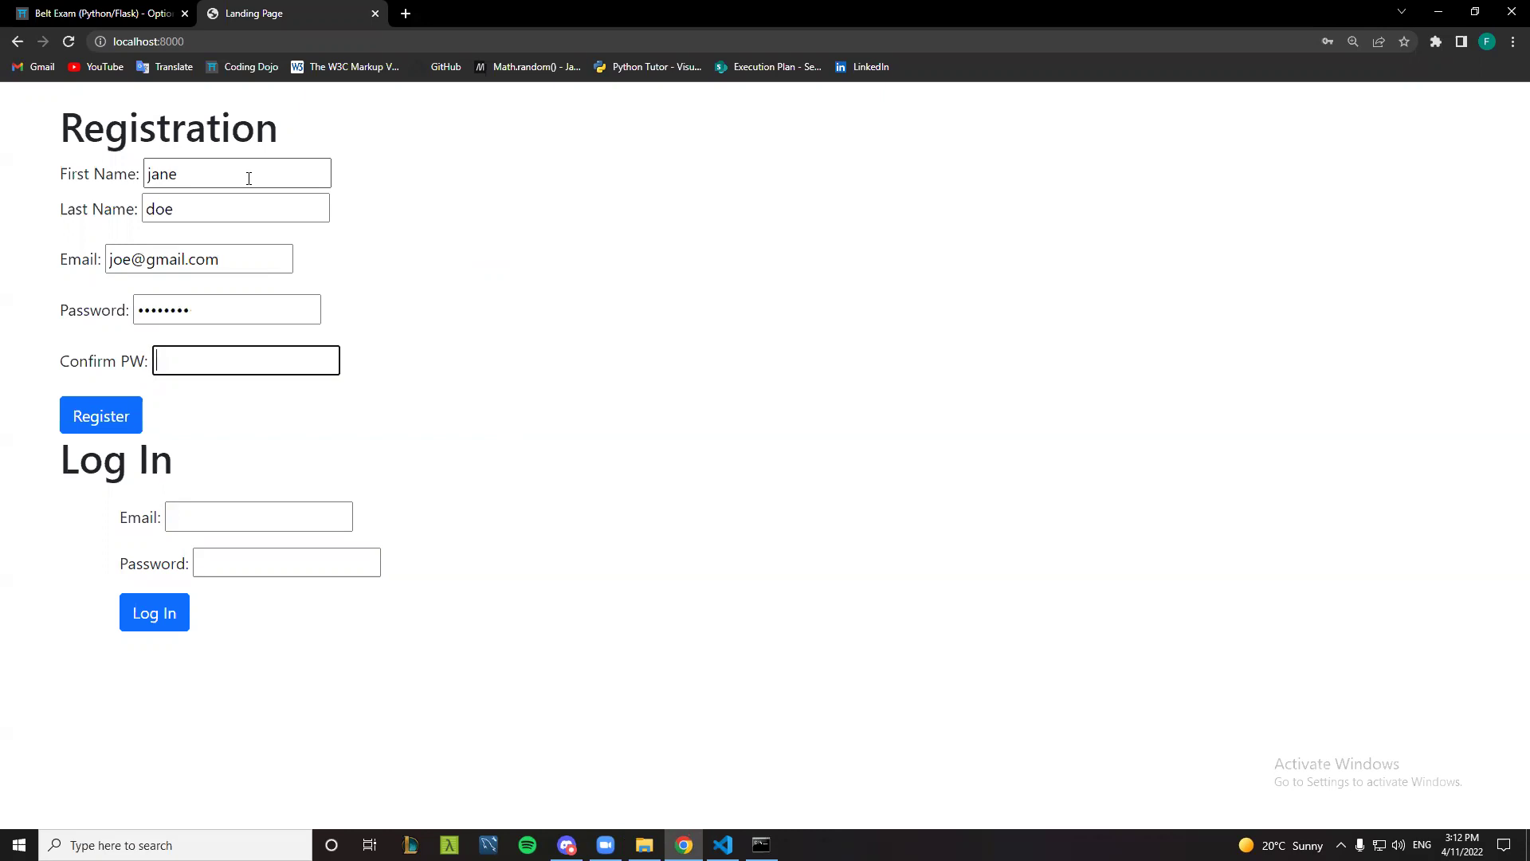
type("••••••••")
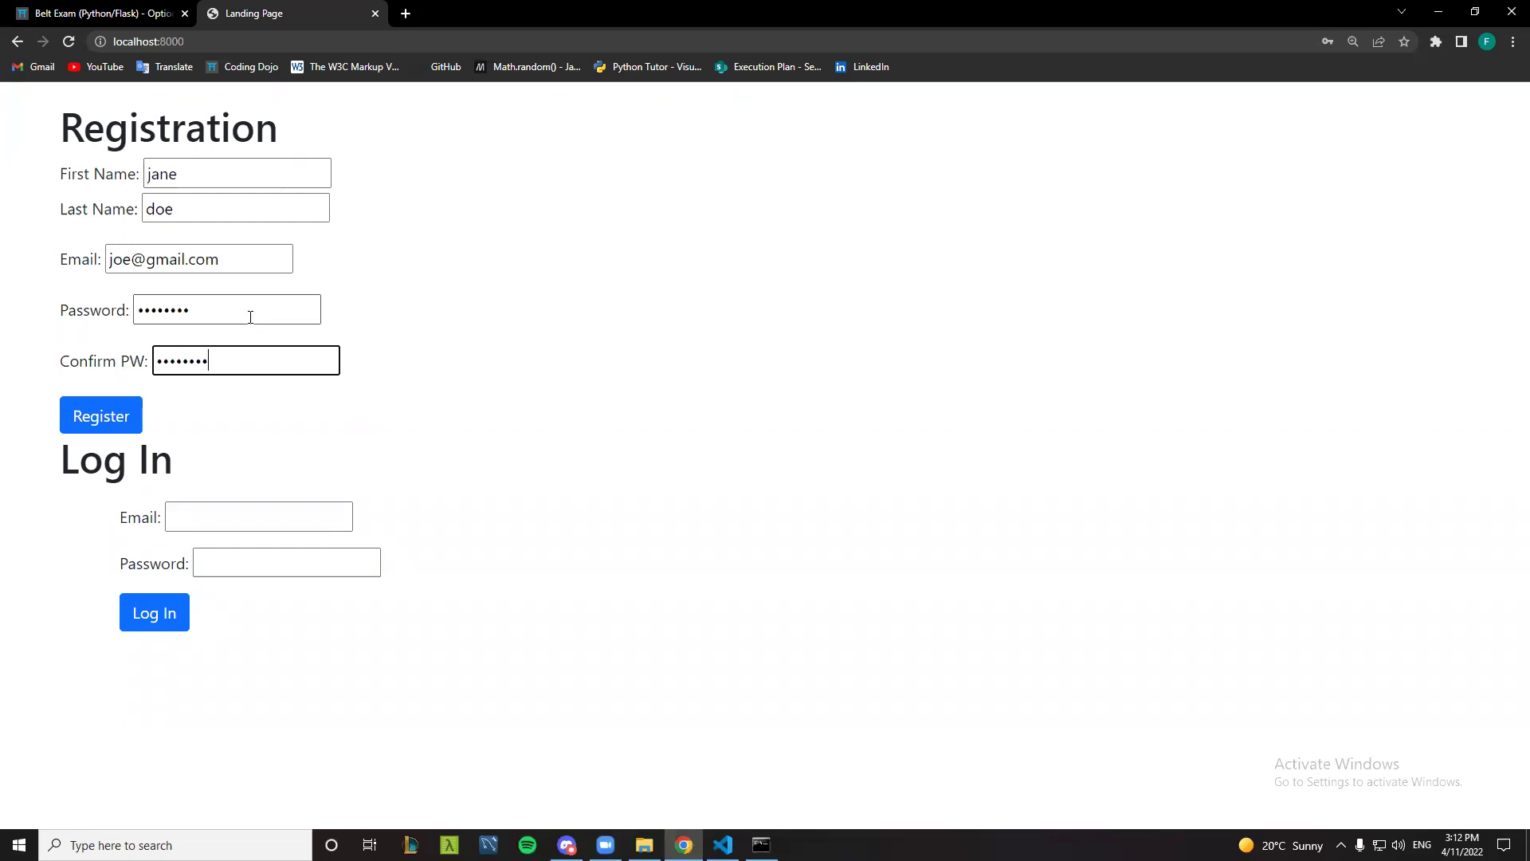
left_click(104, 422)
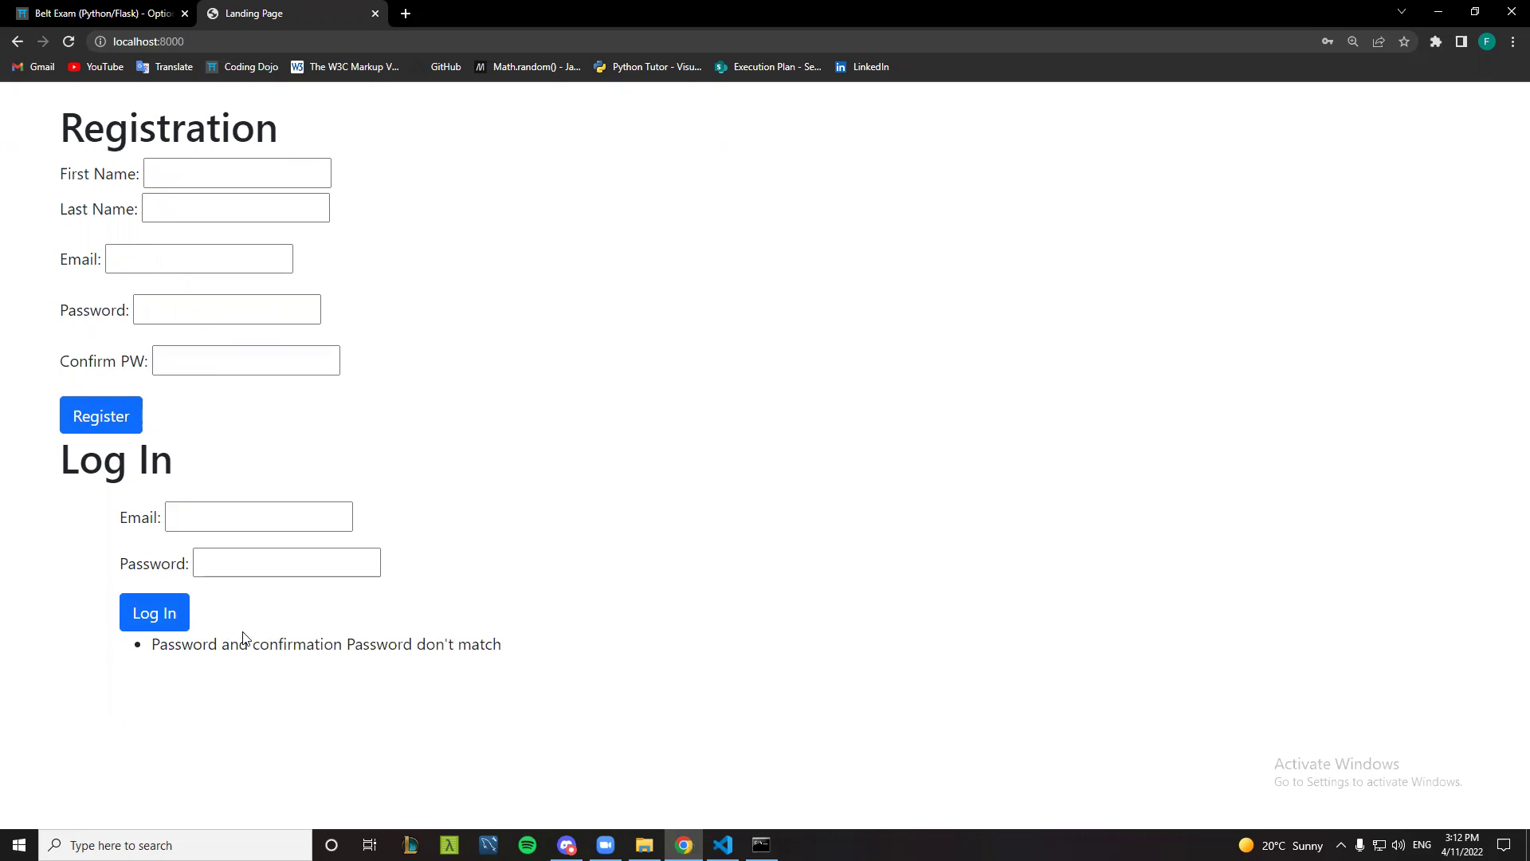
- Re-enter the new user's first and last name in the cleared registration form
left_click_drag(254, 644, 552, 645)
left_click(475, 644)
left_click(204, 169)
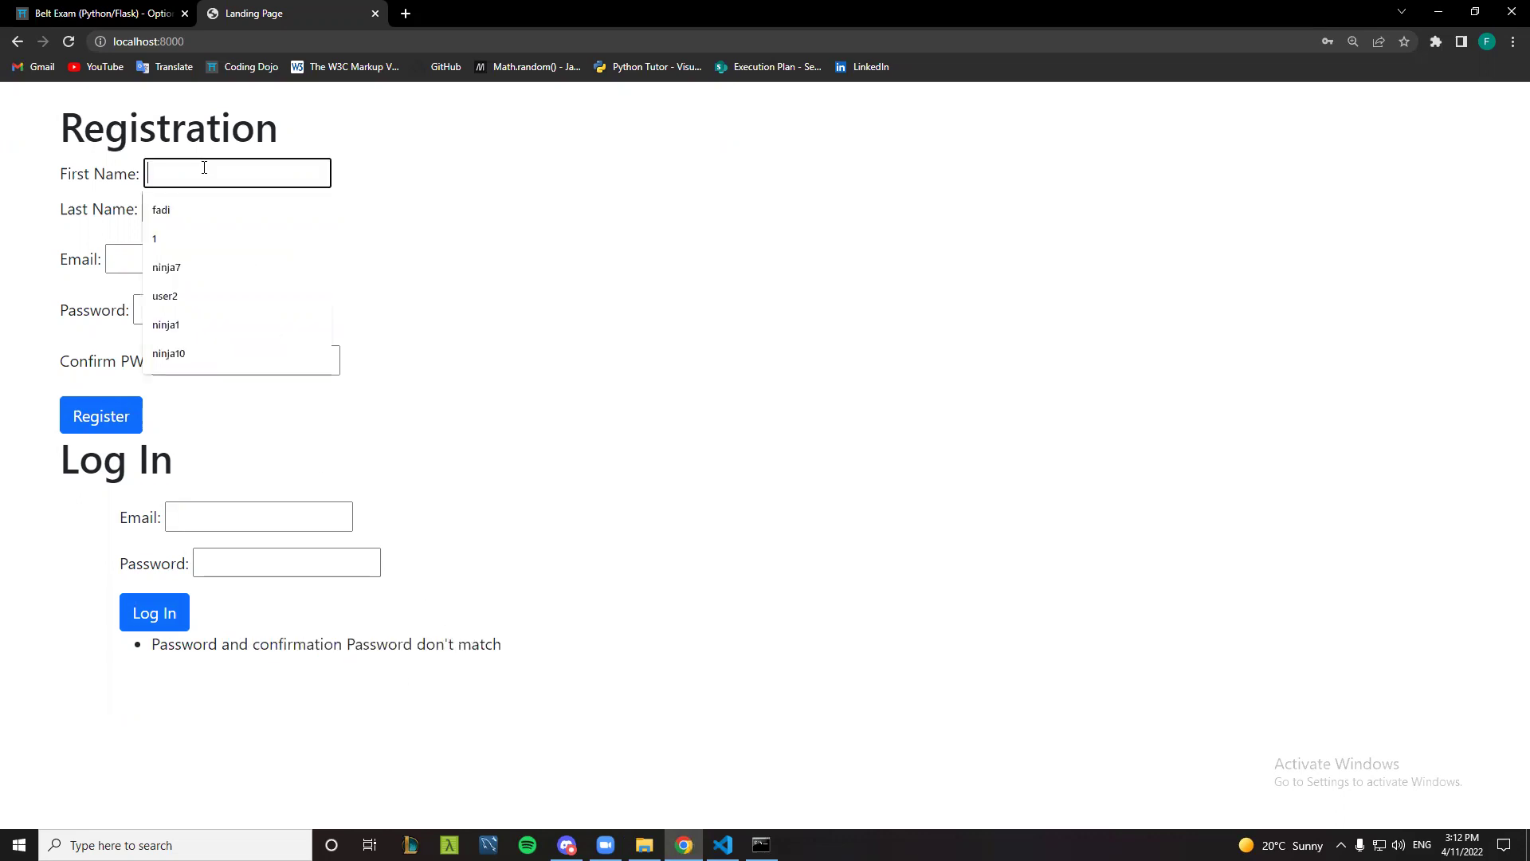
type("jane")
key("Tab")
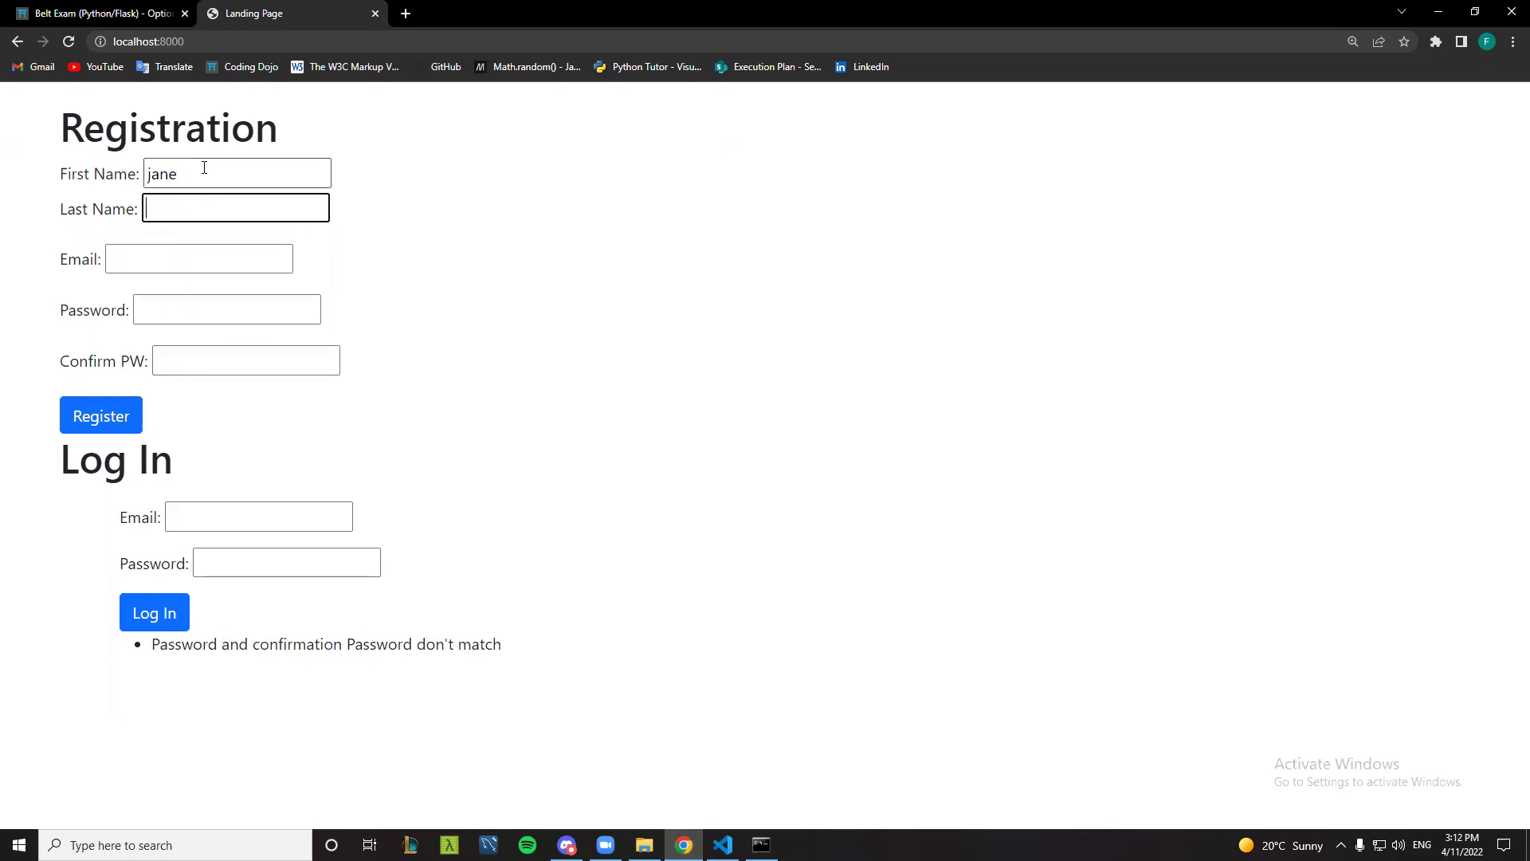
type("doe")
- Enter a new email address and a matching password and confirmation
key("Tab")
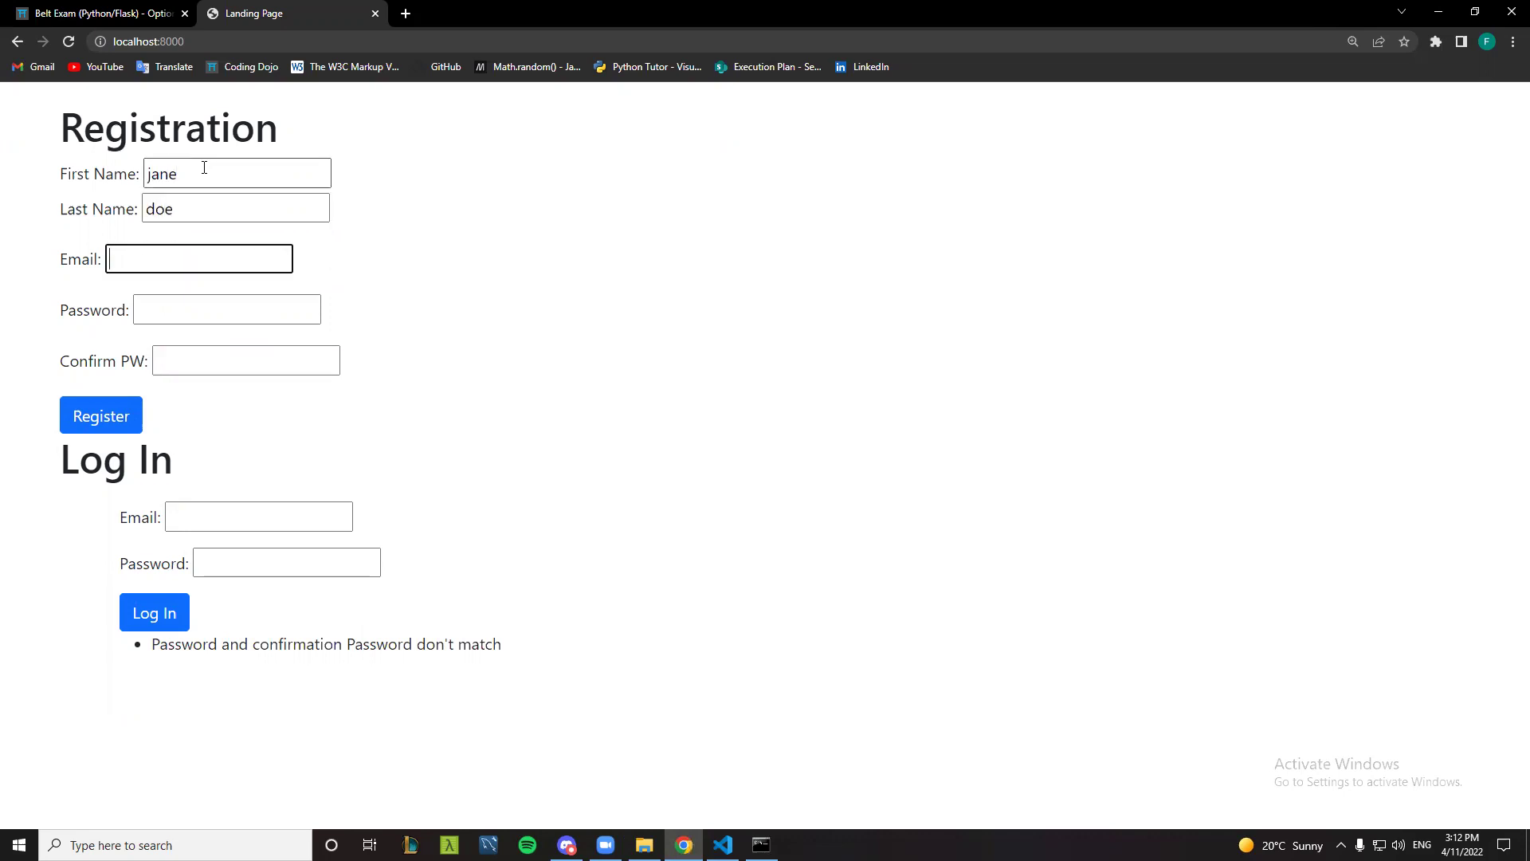
key("Tab")
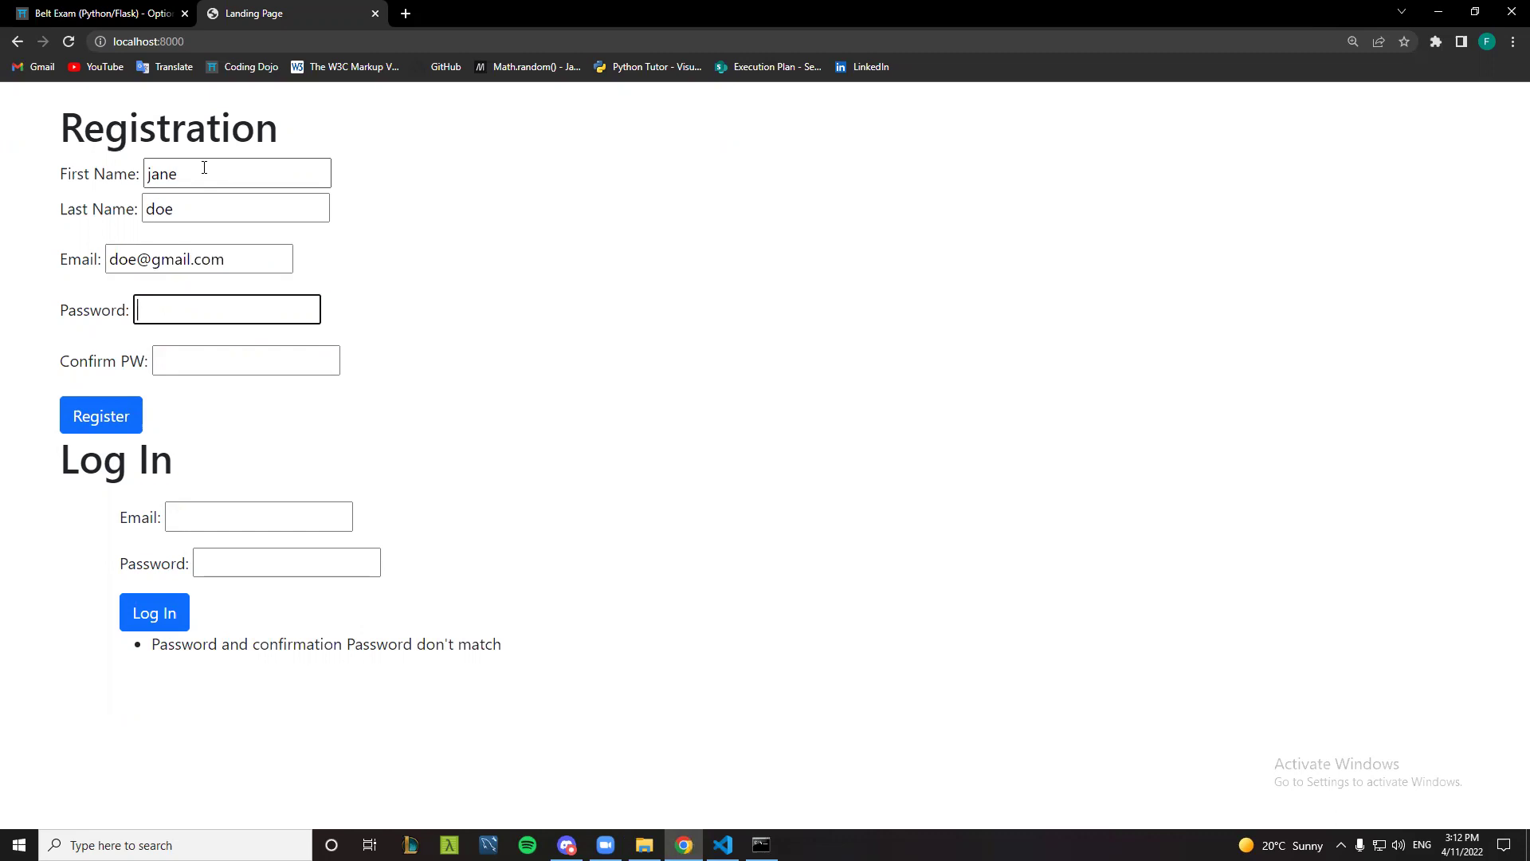
type("••••••••")
key("Tab")
type("•••••")
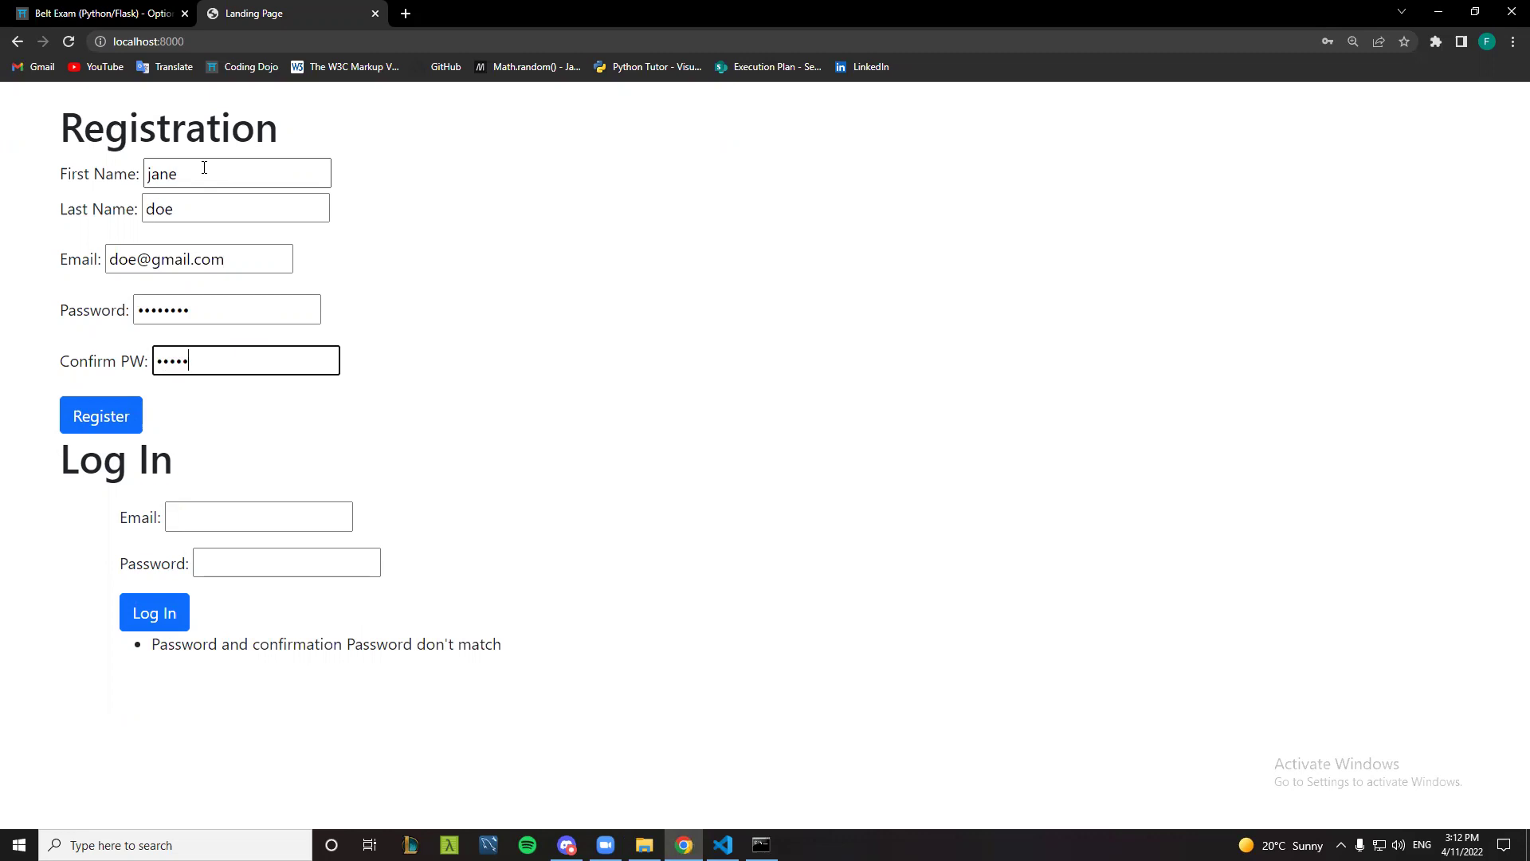
type("•••")
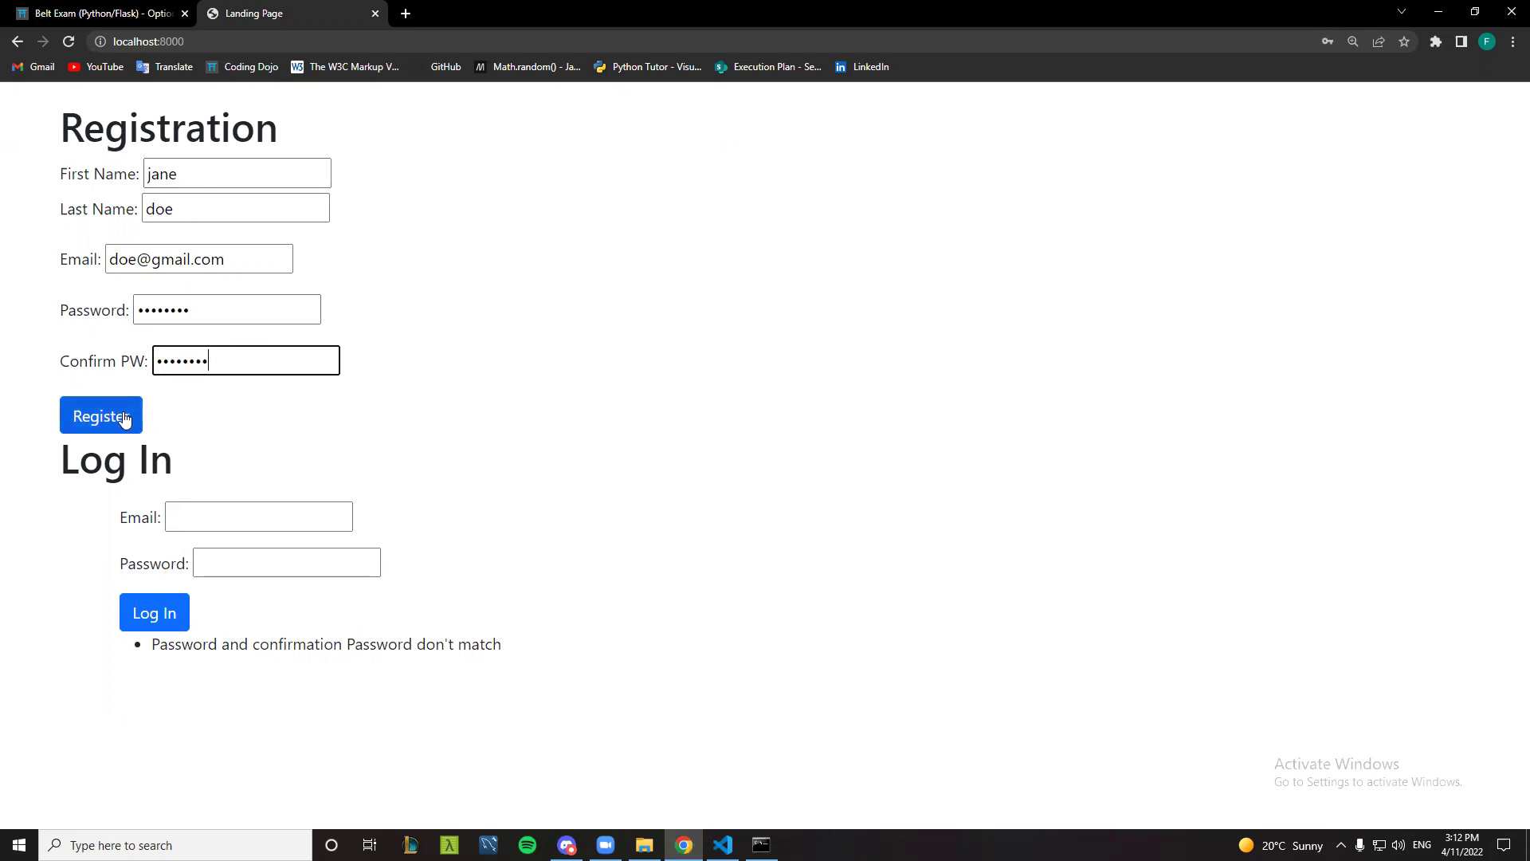
- Register the account, then dismiss Chrome's password warning and refuse to save the password
left_click(123, 417)
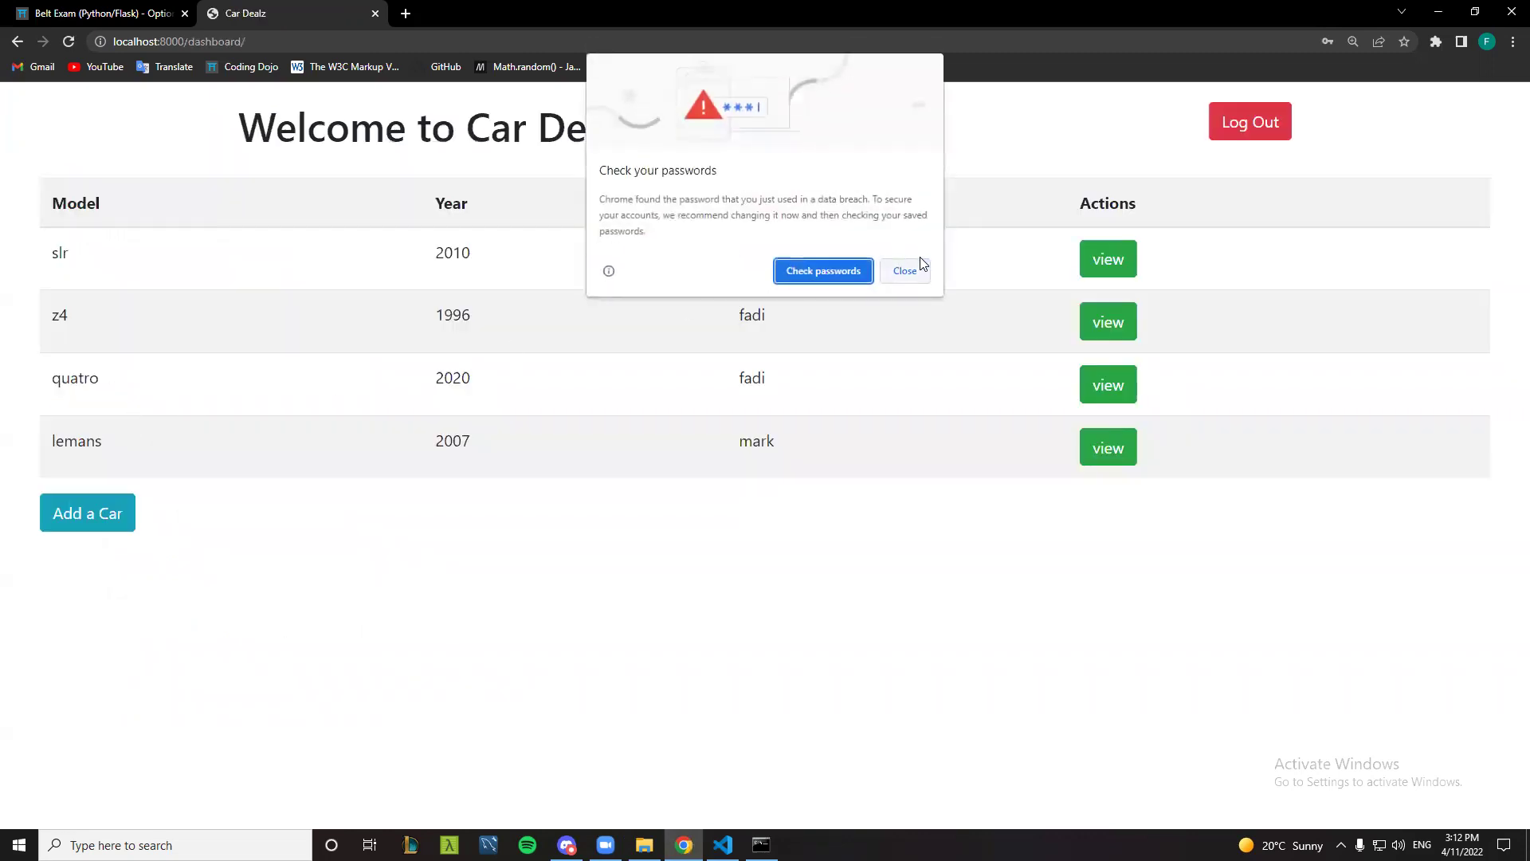
left_click(906, 272)
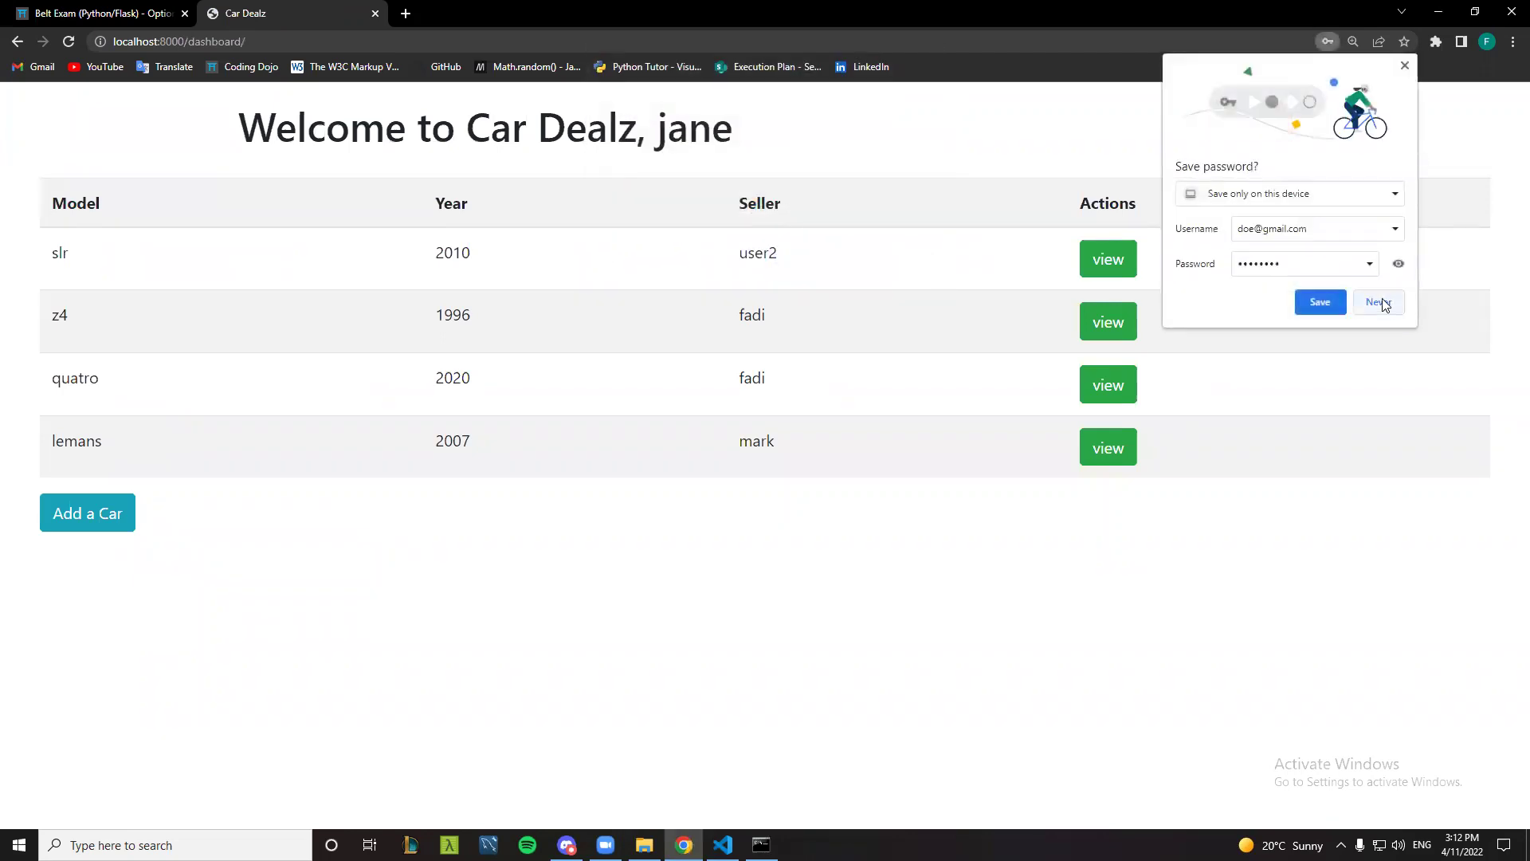
left_click(1379, 302)
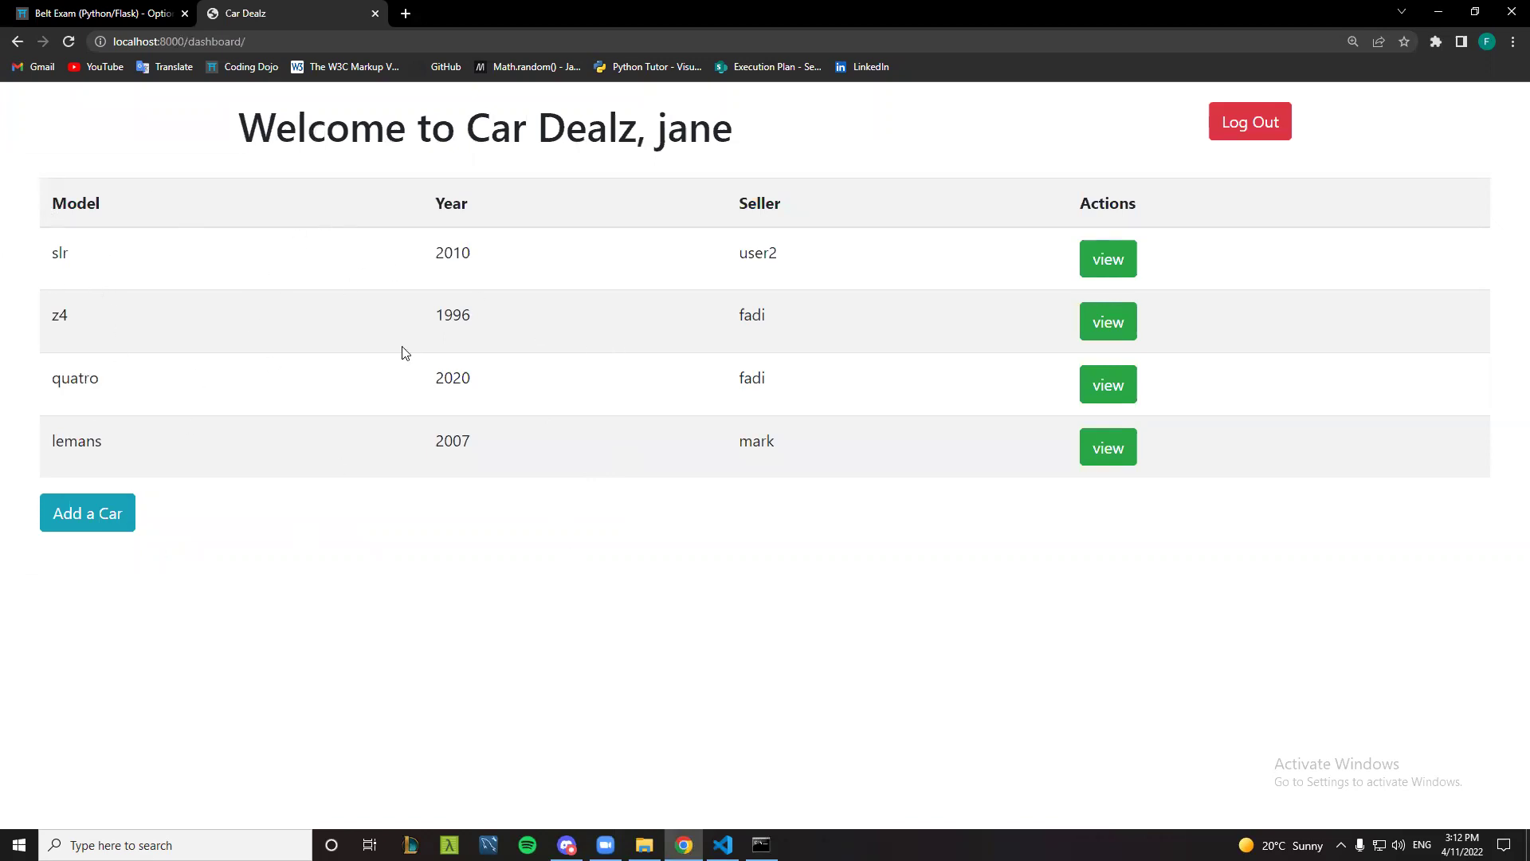
- Look at the slr listing's details, then purchase the 2020 audi quatro
left_click(1123, 262)
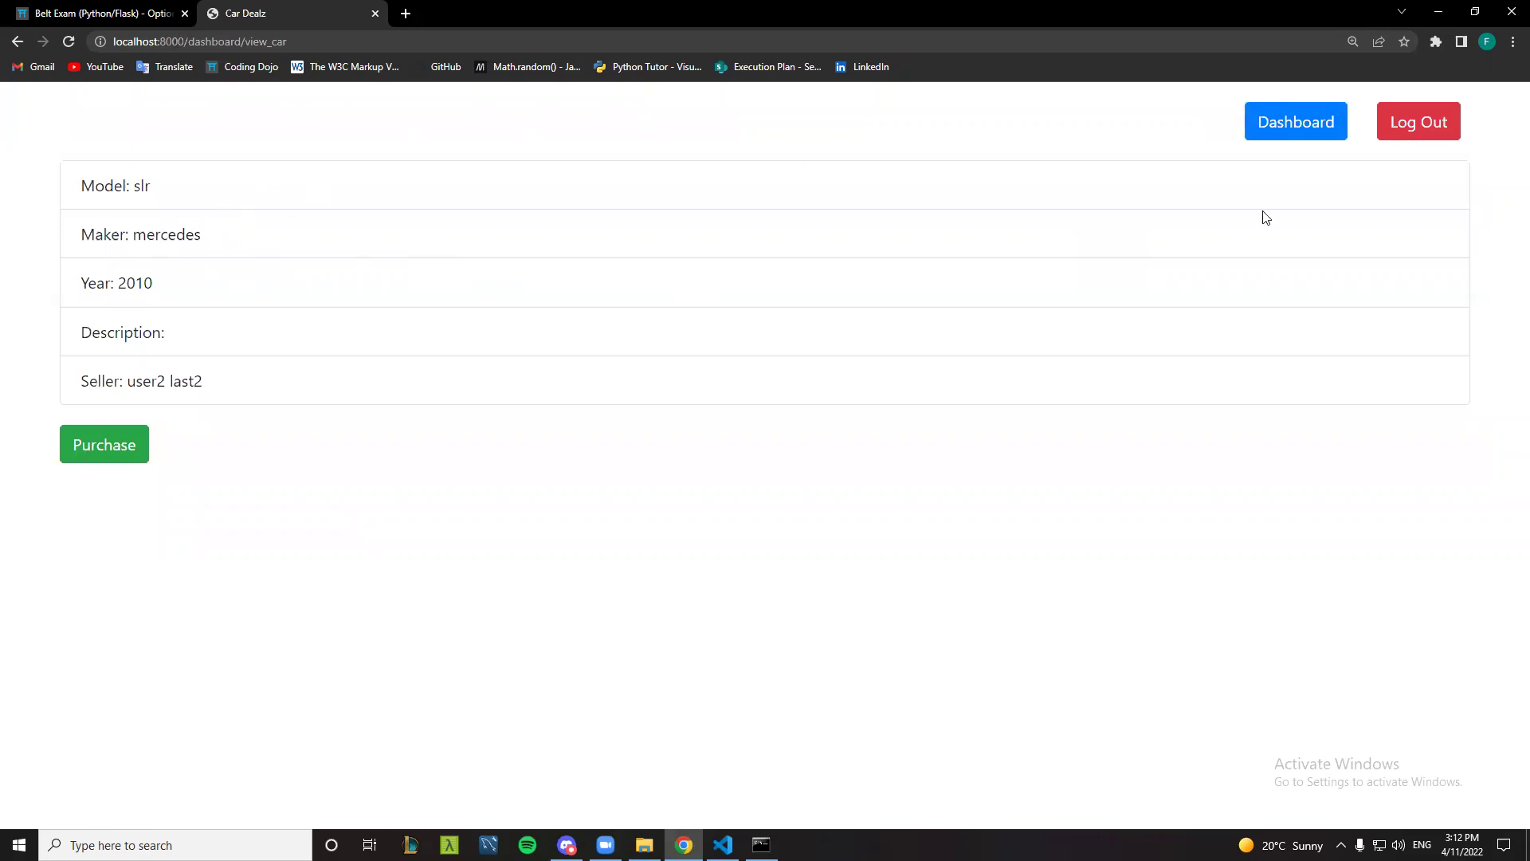
left_click(1301, 139)
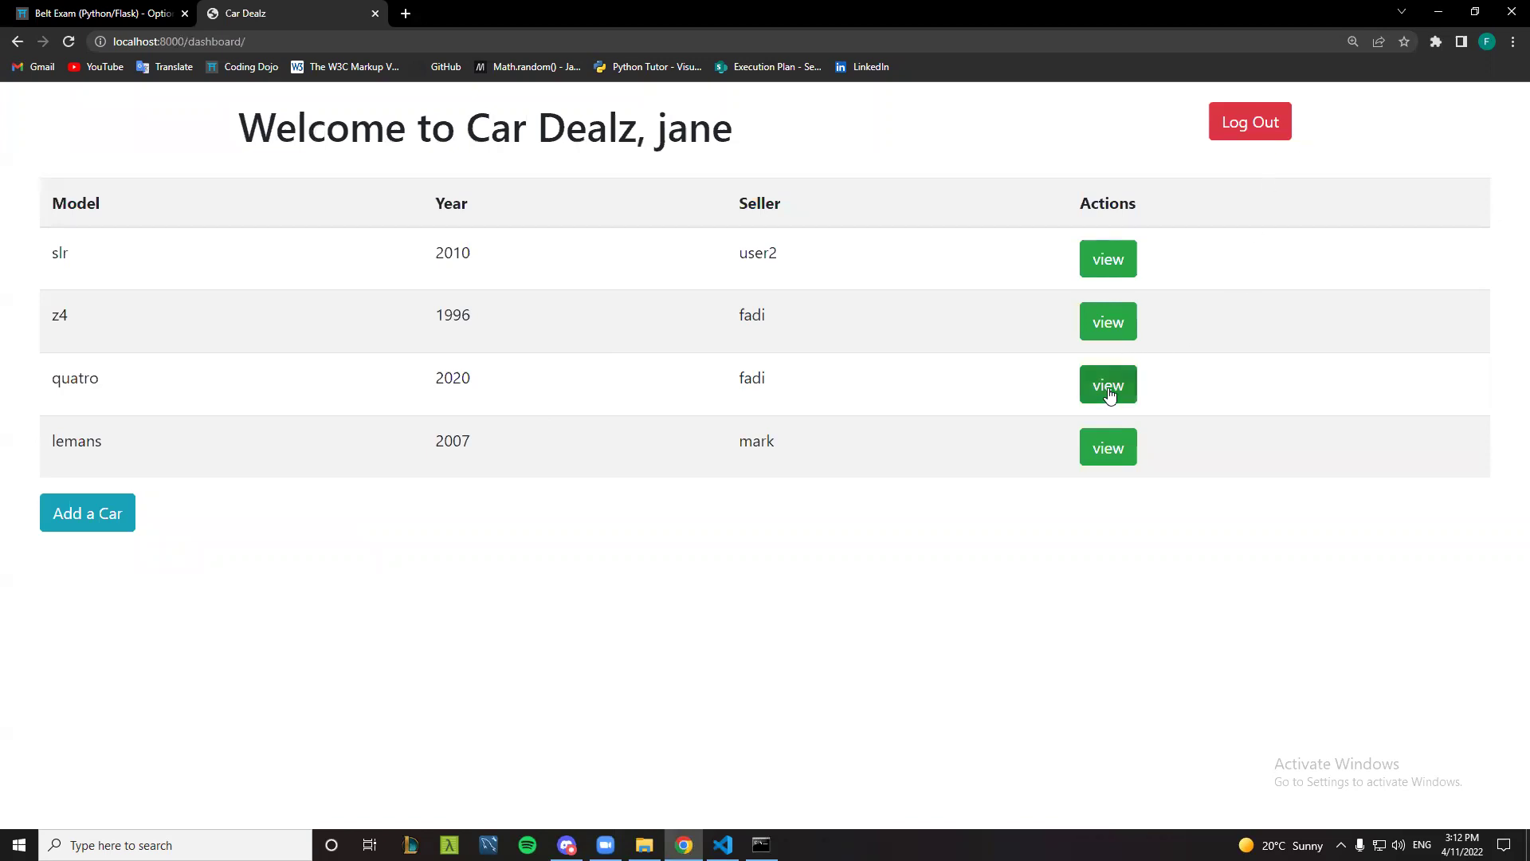
left_click(1109, 396)
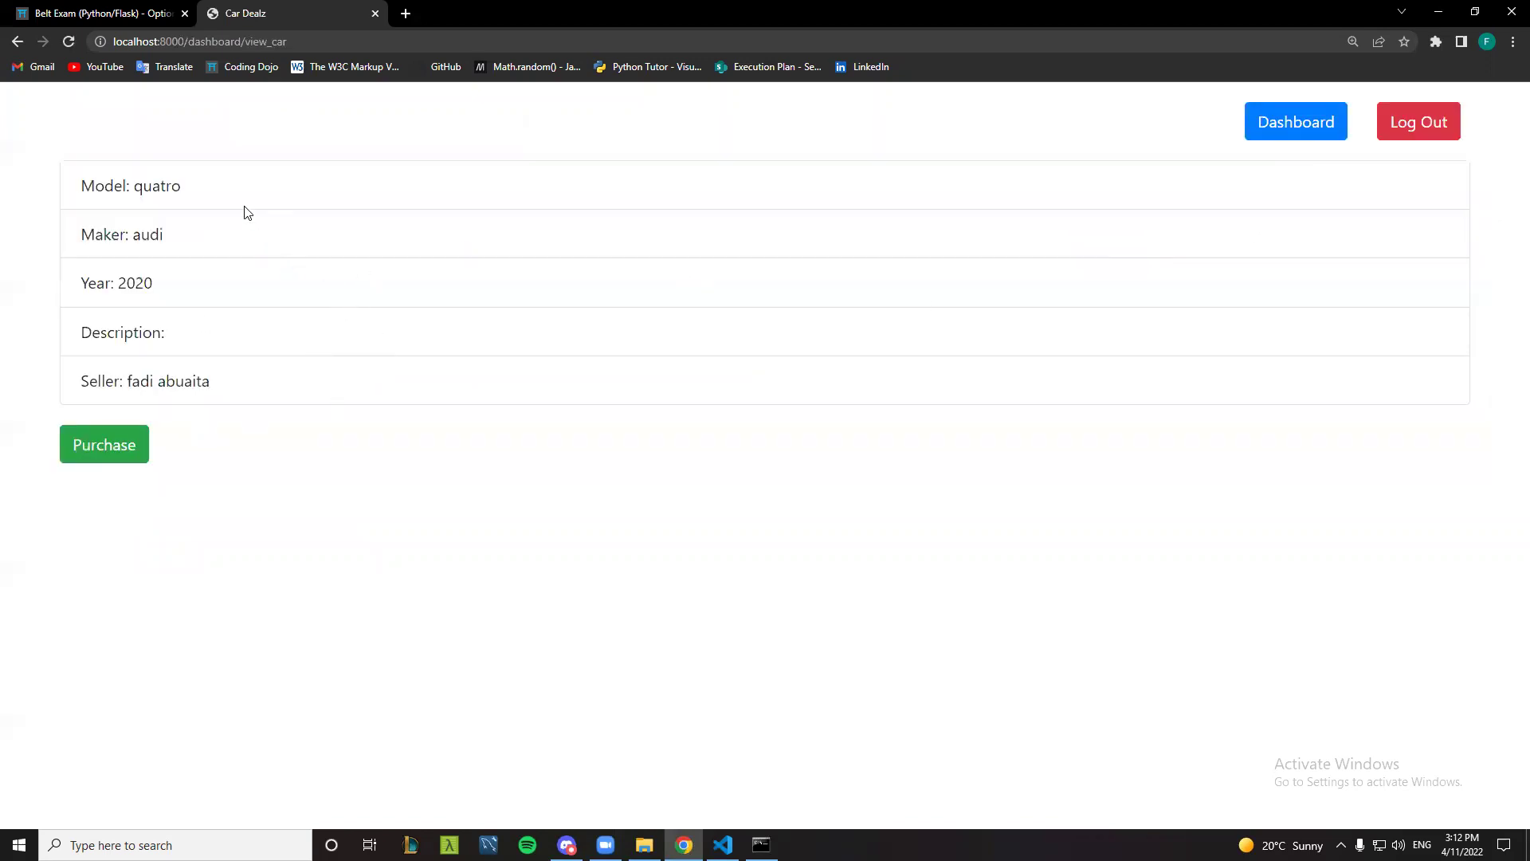
left_click(125, 437)
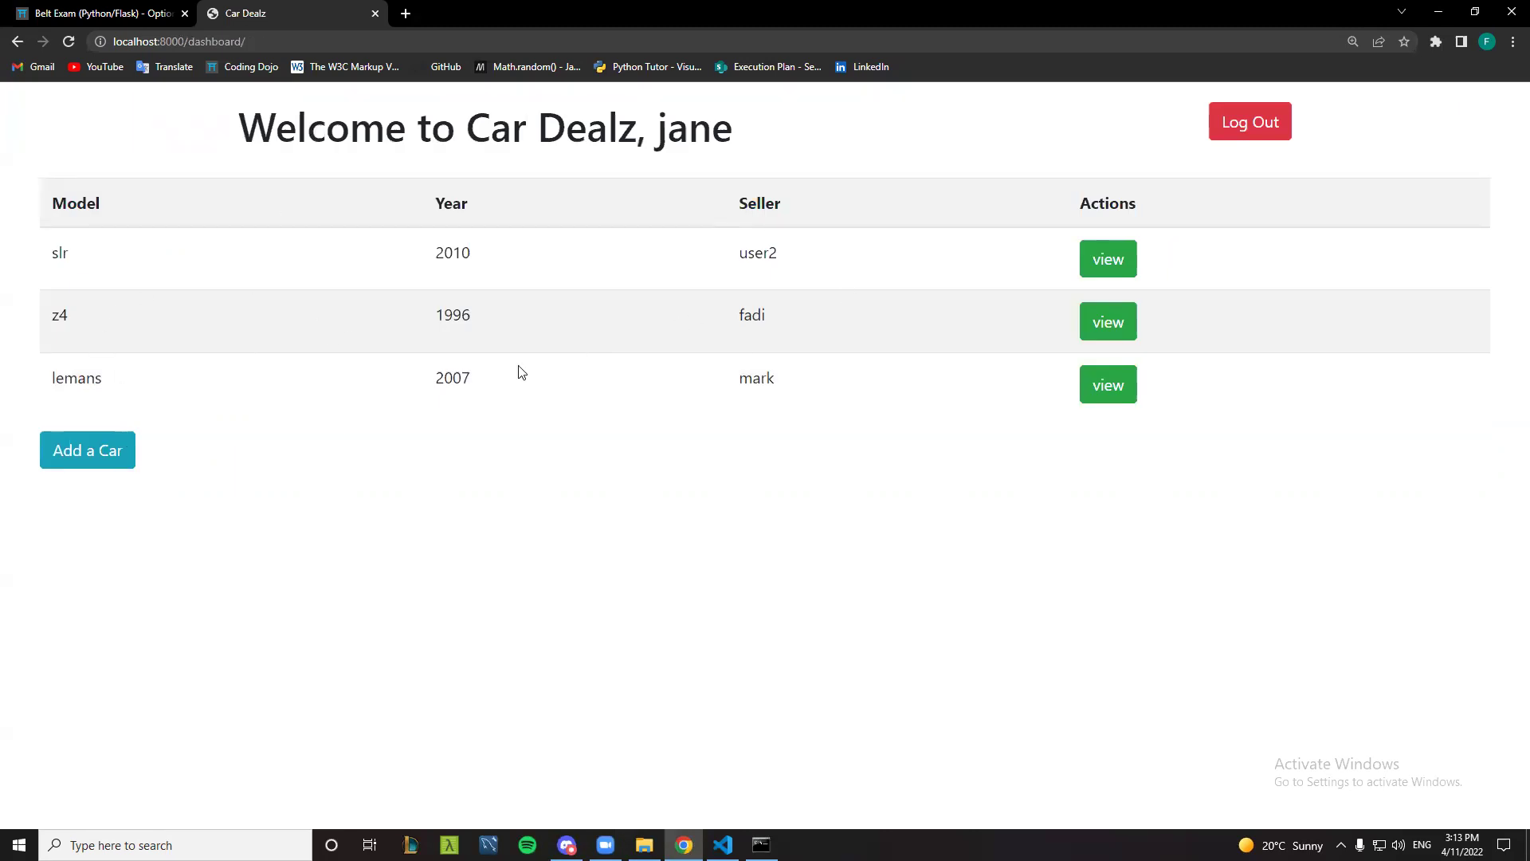
- List a car for sale: price 7000, model g65, maker mercedes, year 2021, with description 'new g-class mercedes ready to roll'
left_click(67, 454)
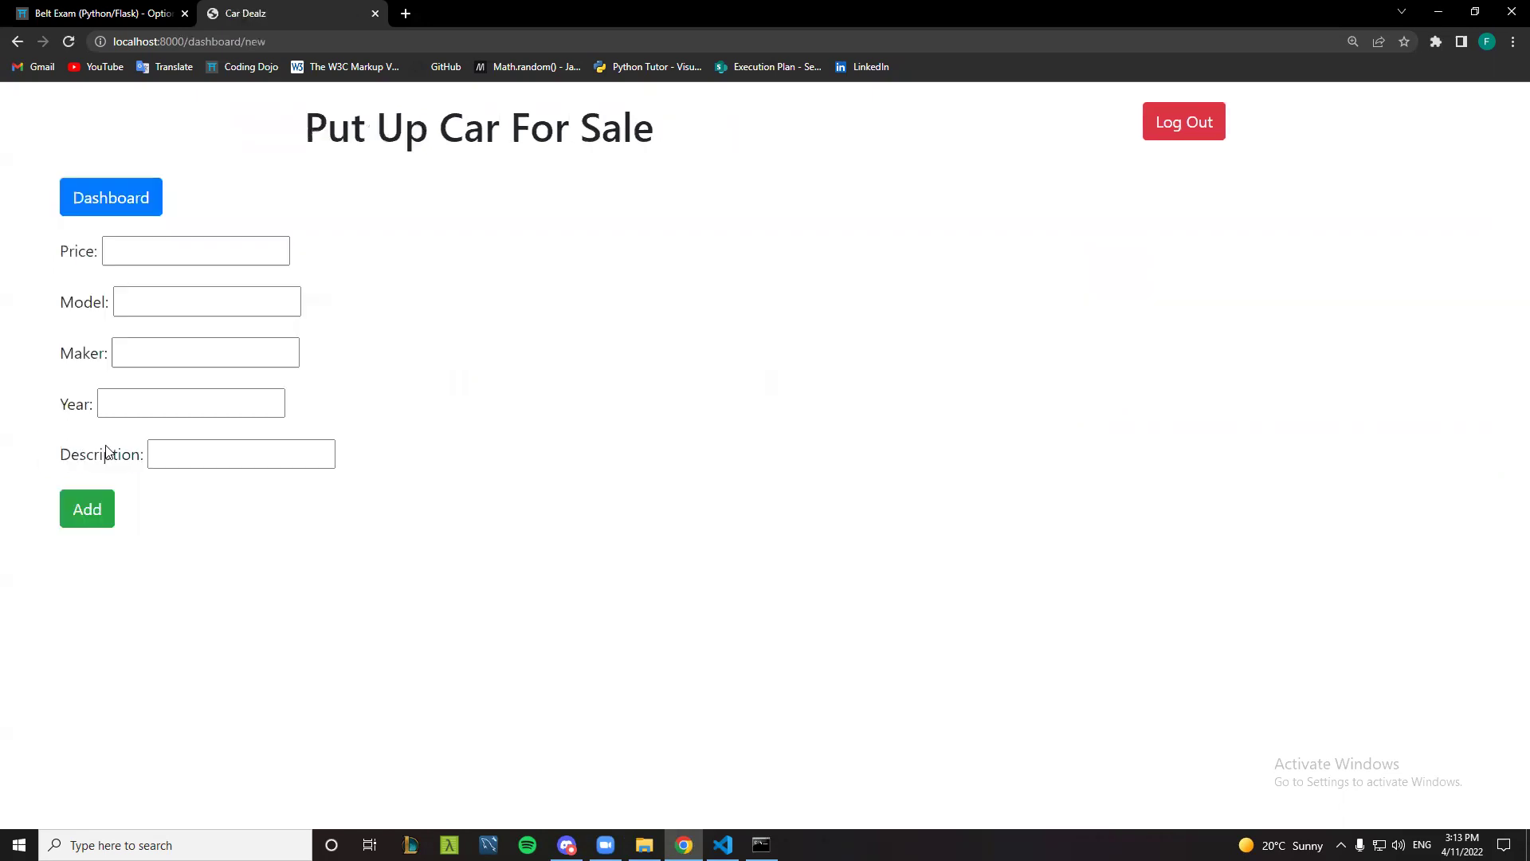
left_click(155, 241)
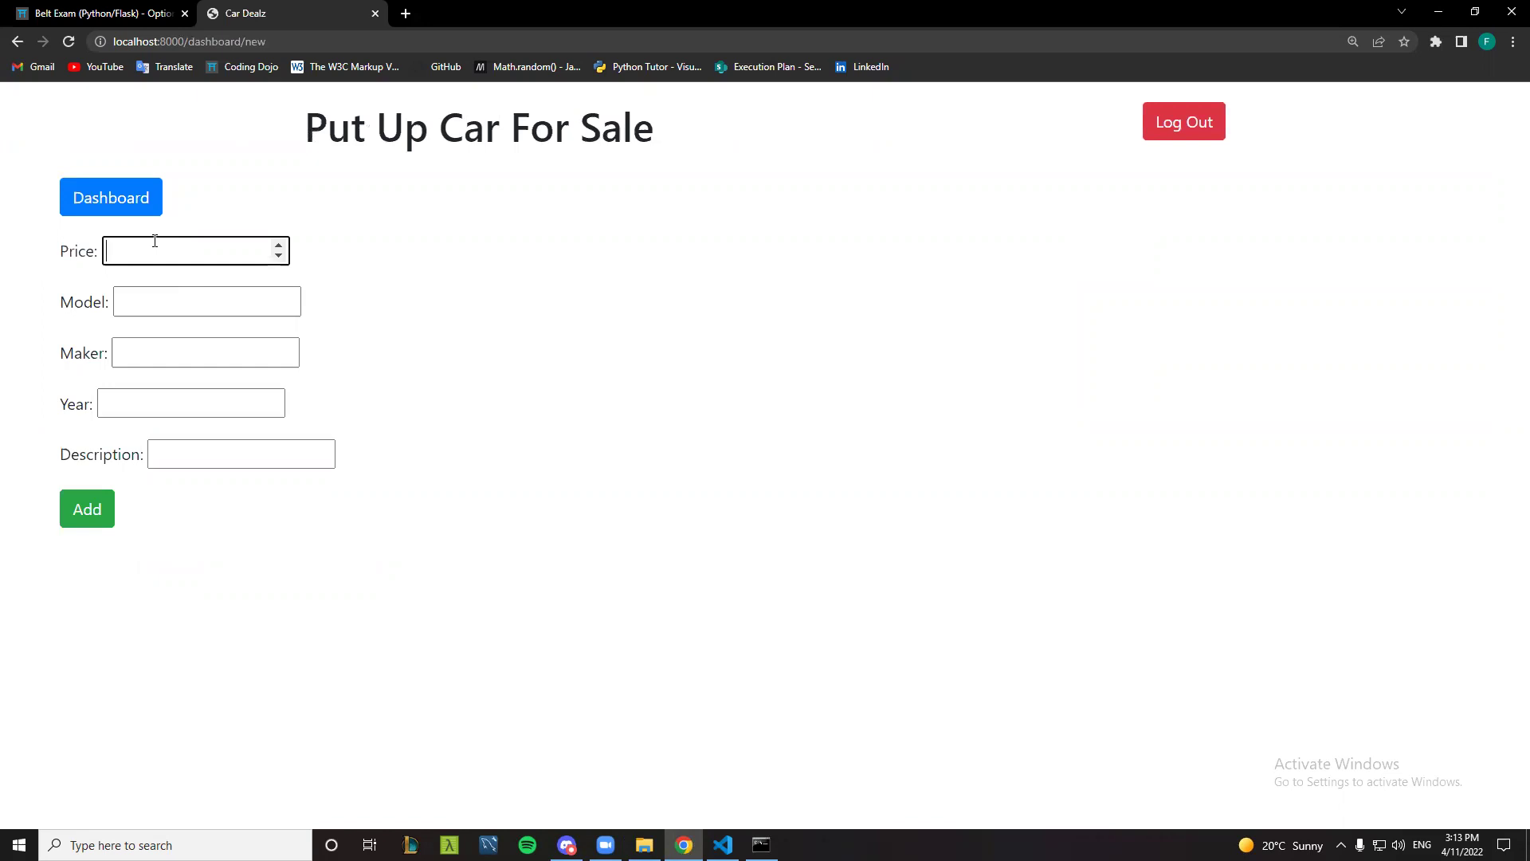
type("7000")
key("Tab")
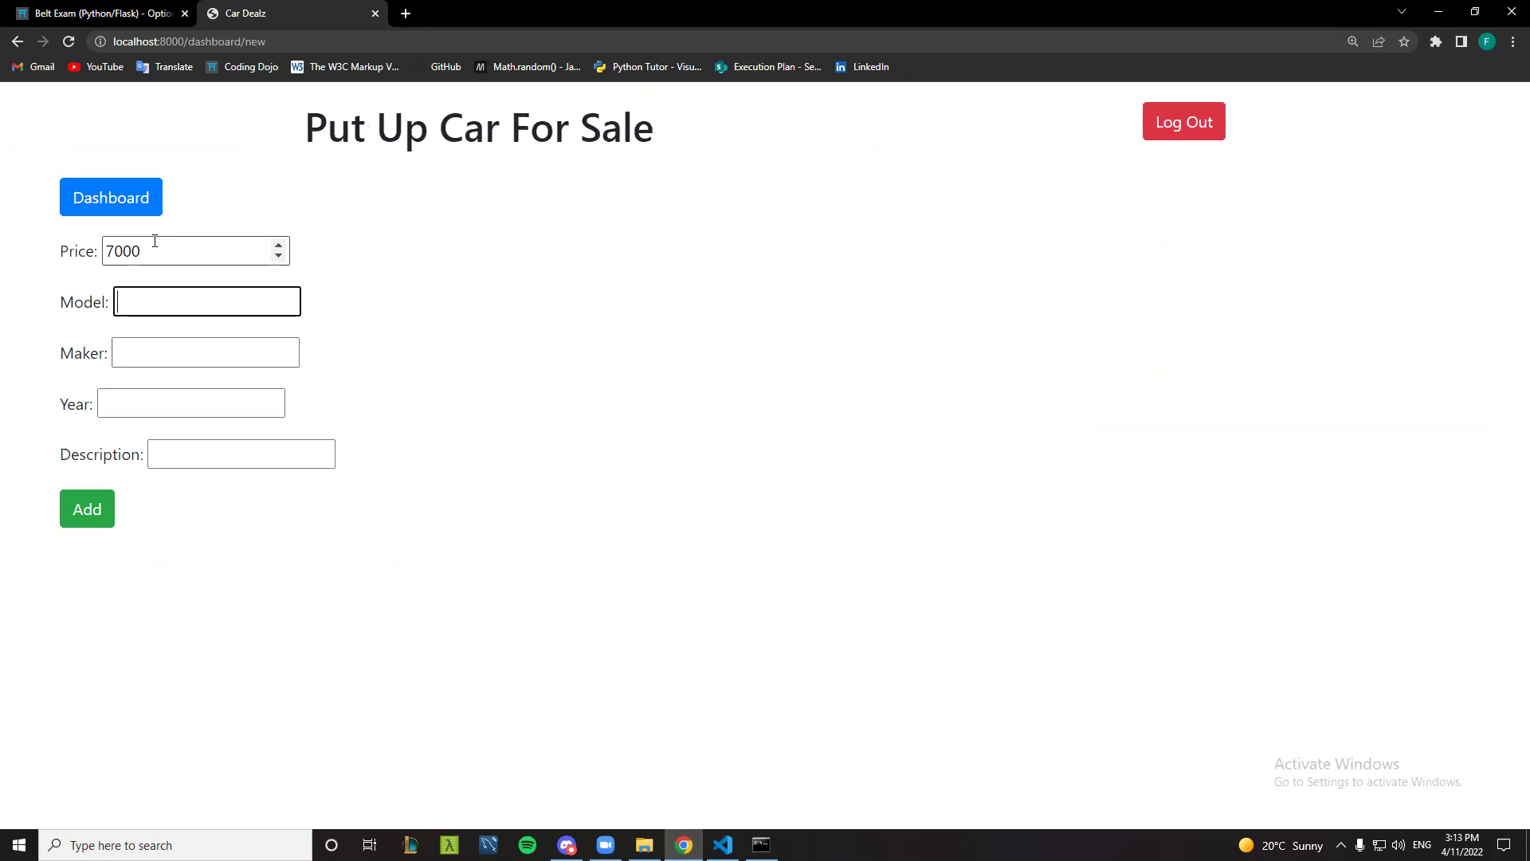
type("g65")
key("Tab")
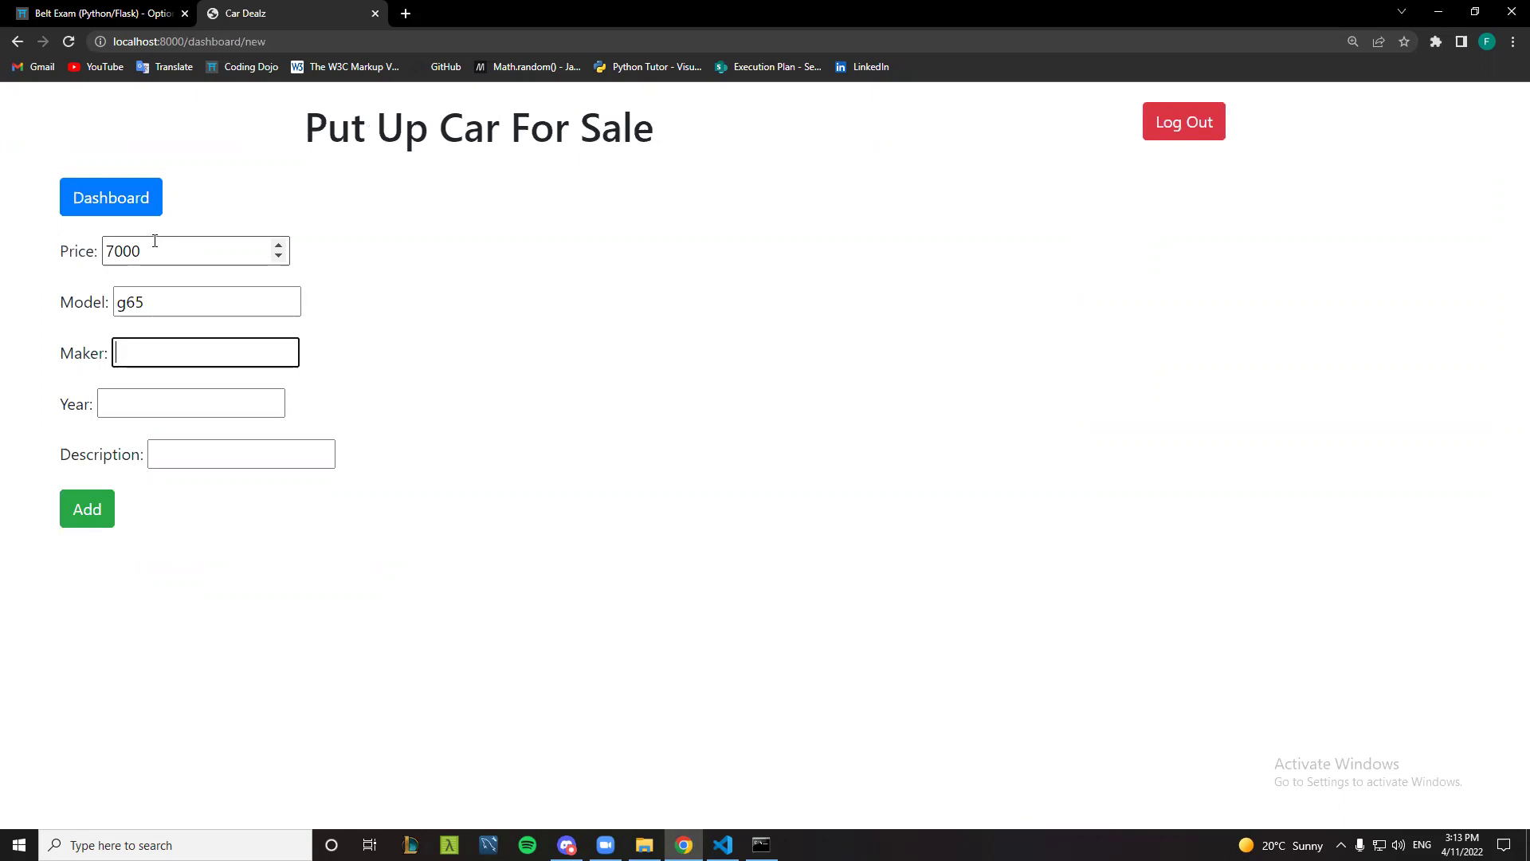
type("mercedes")
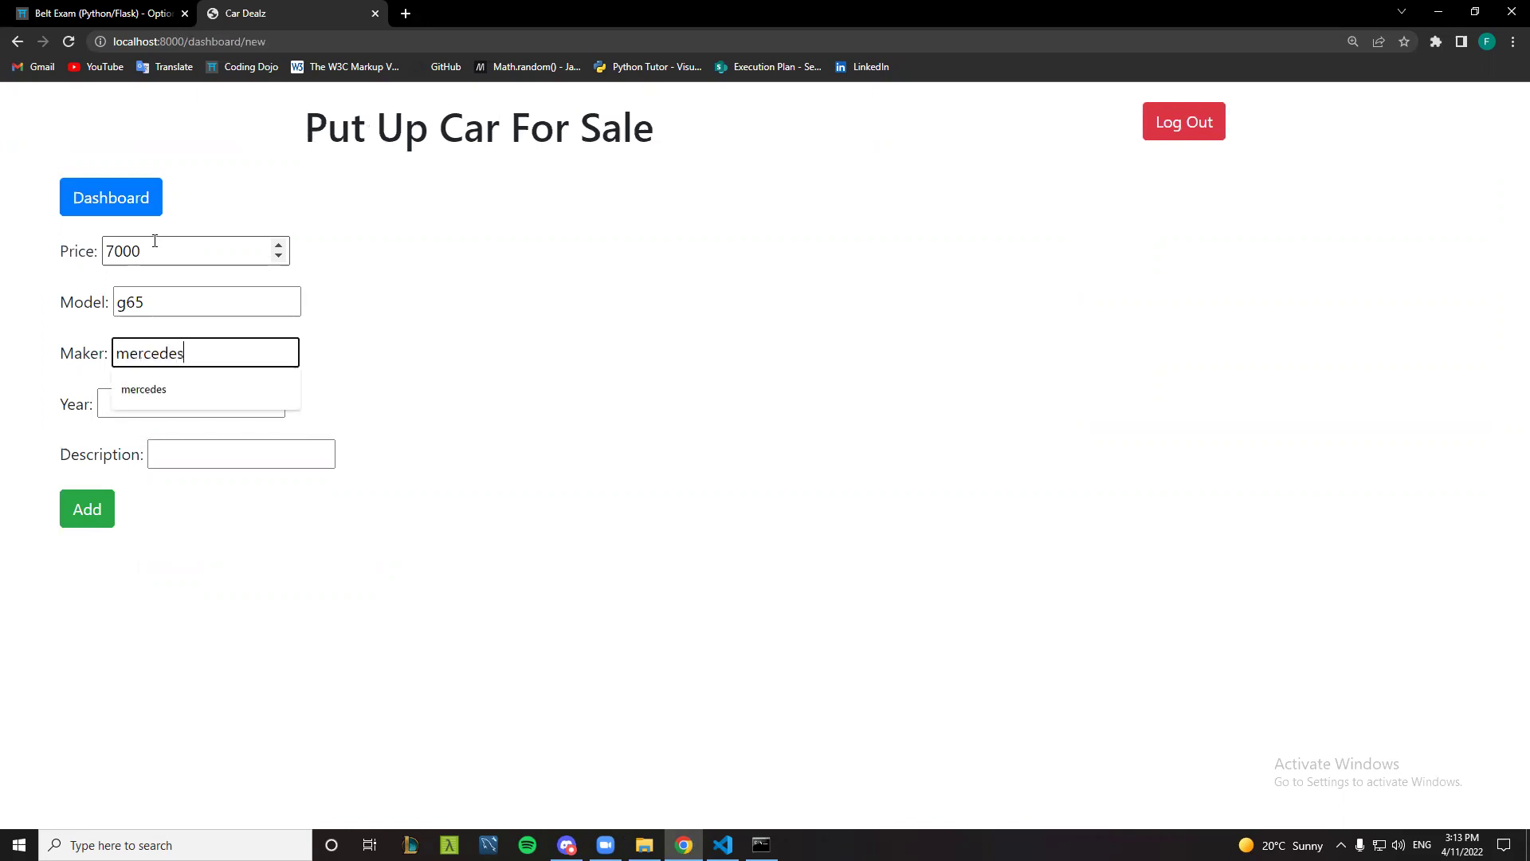
key("Tab")
type("2021")
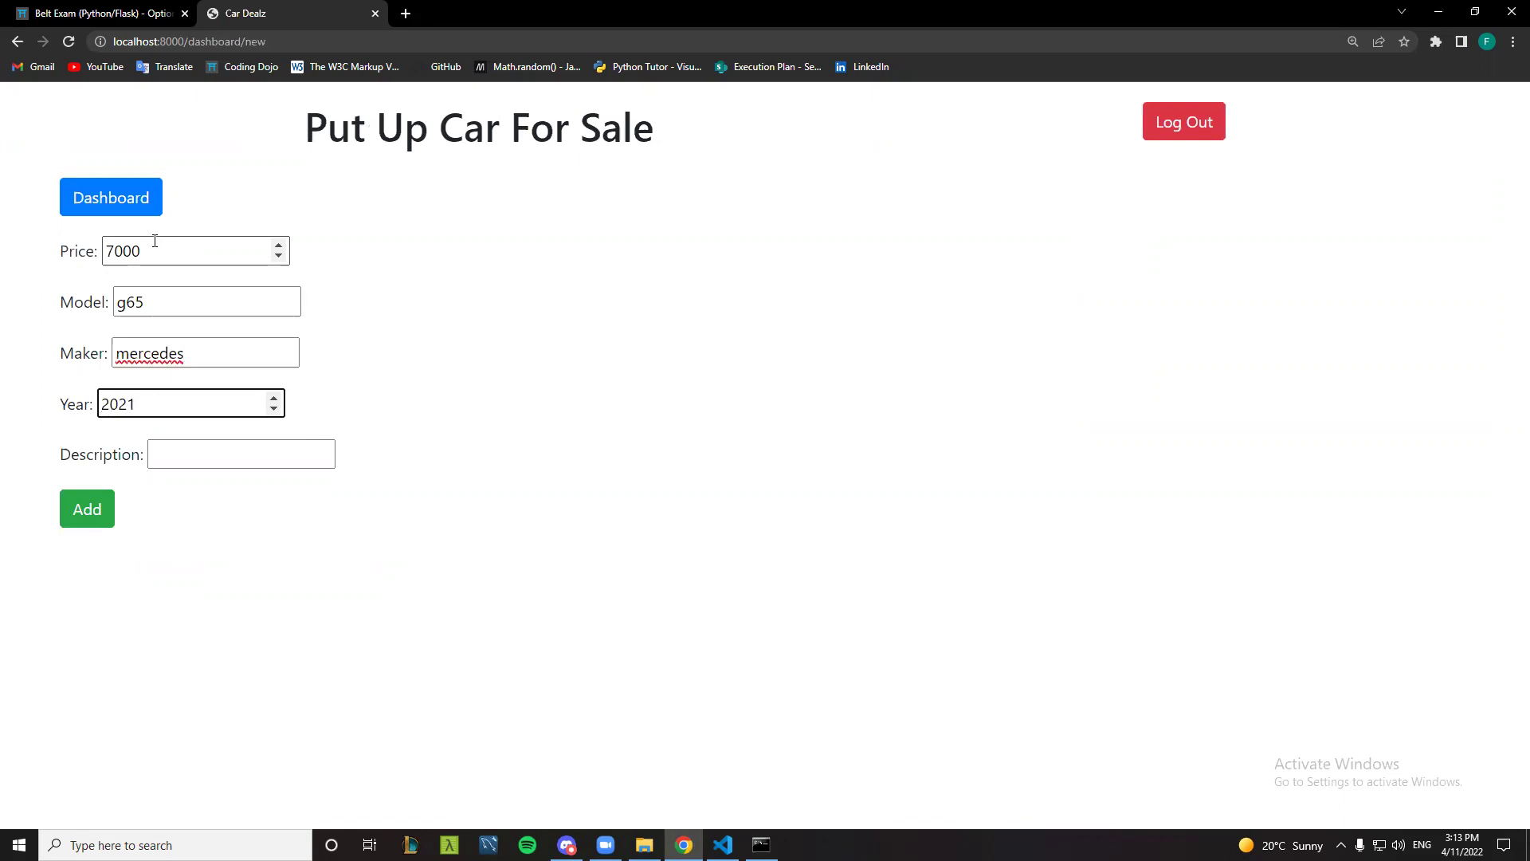
key("Tab")
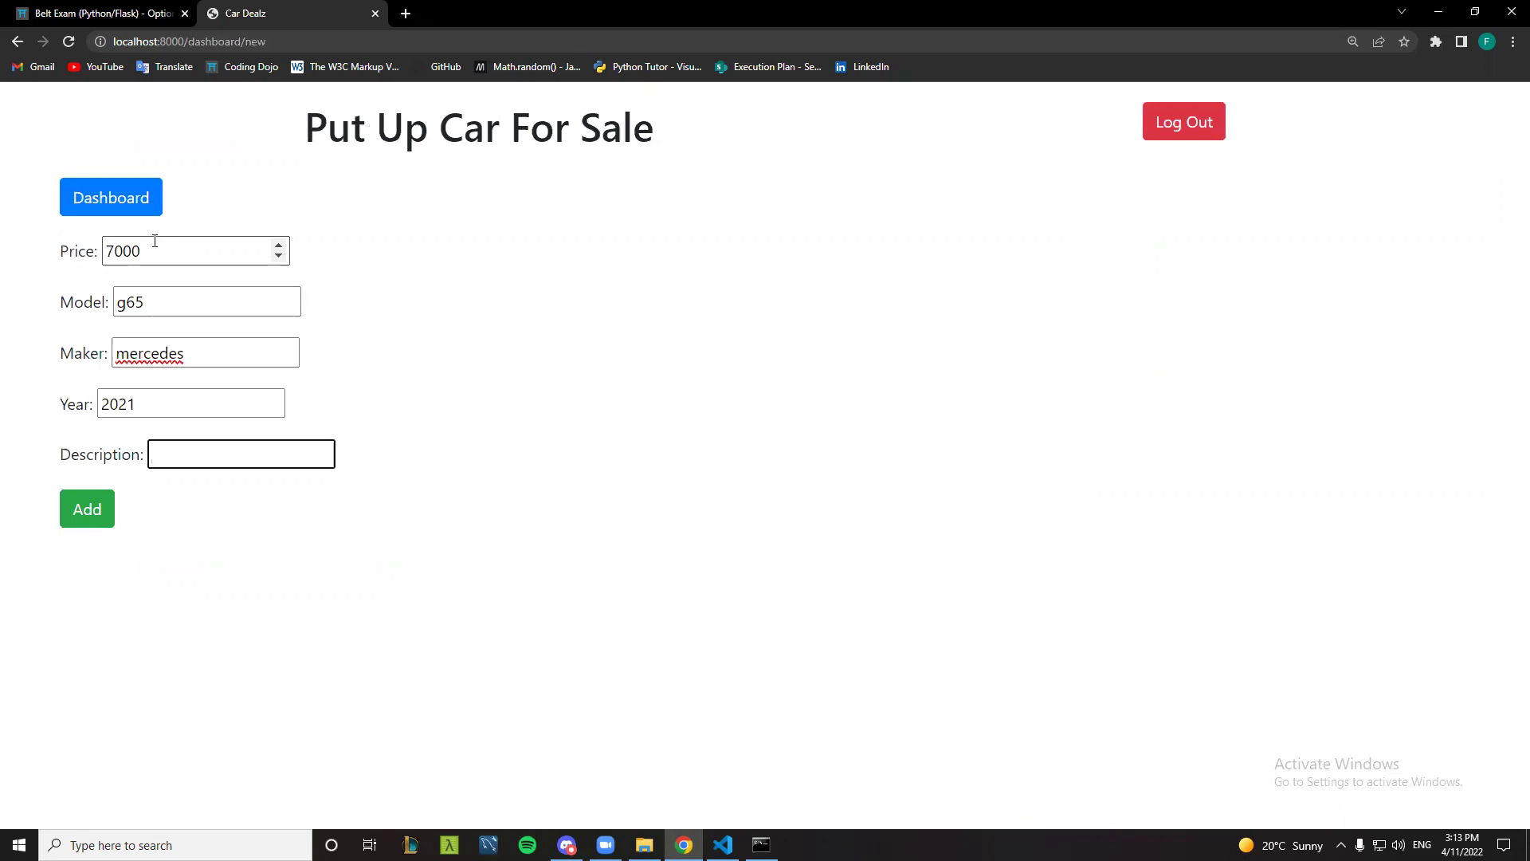
type("n")
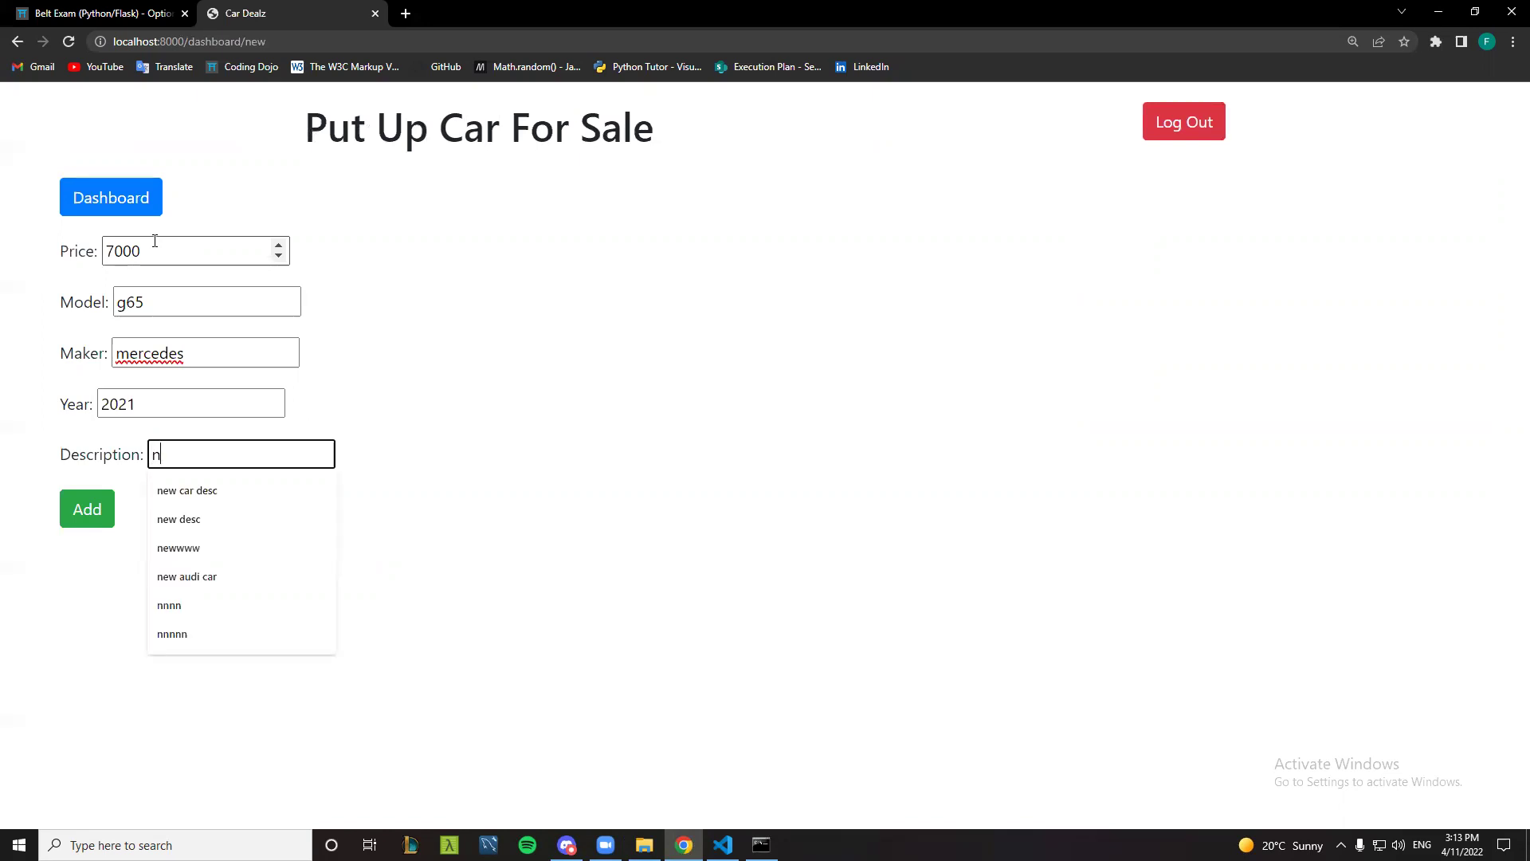
type("ew")
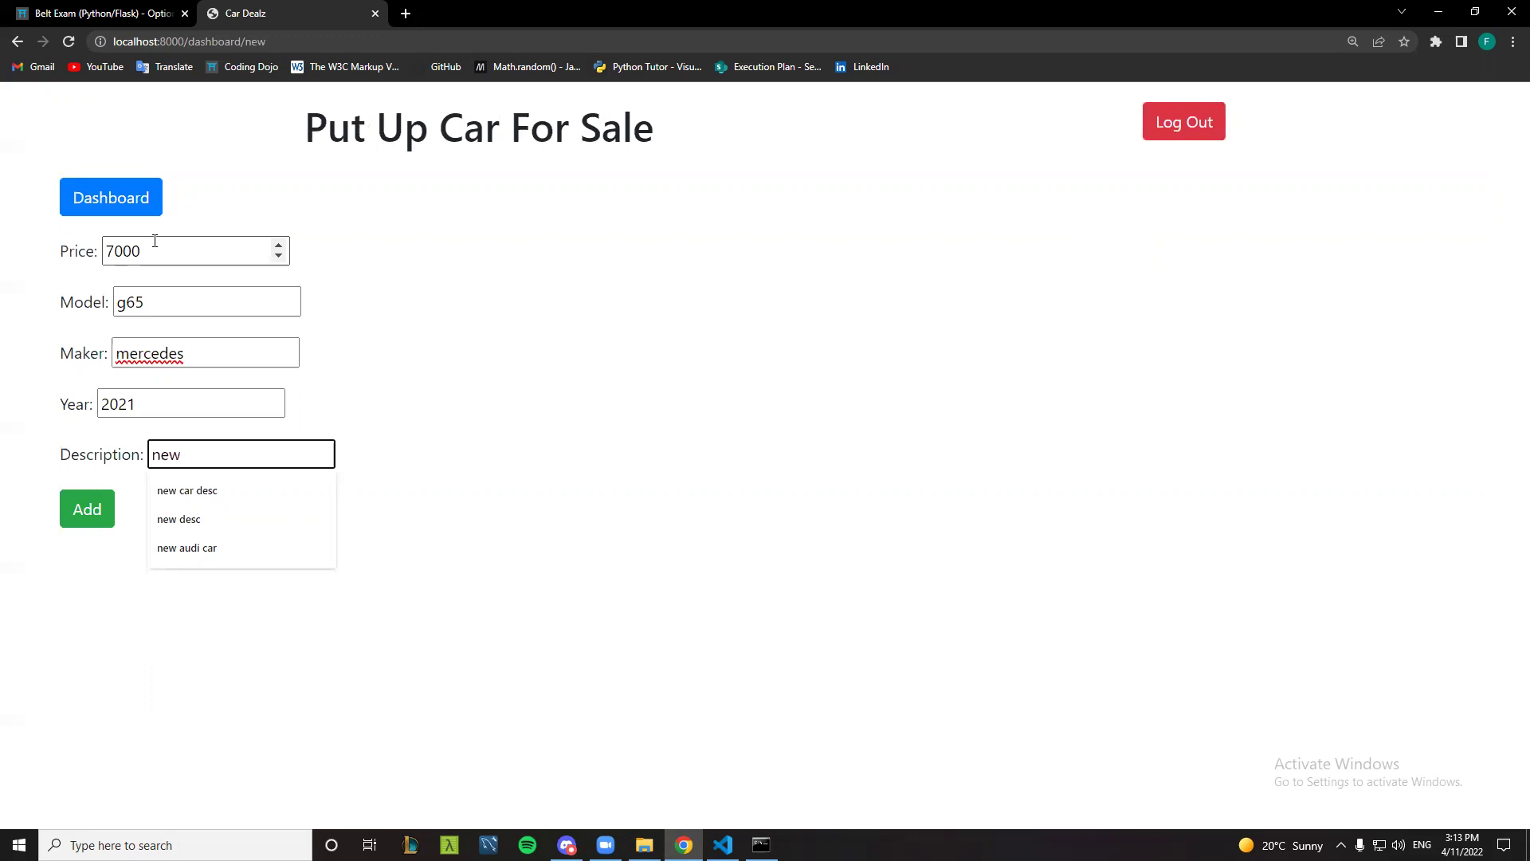
type(" g-class")
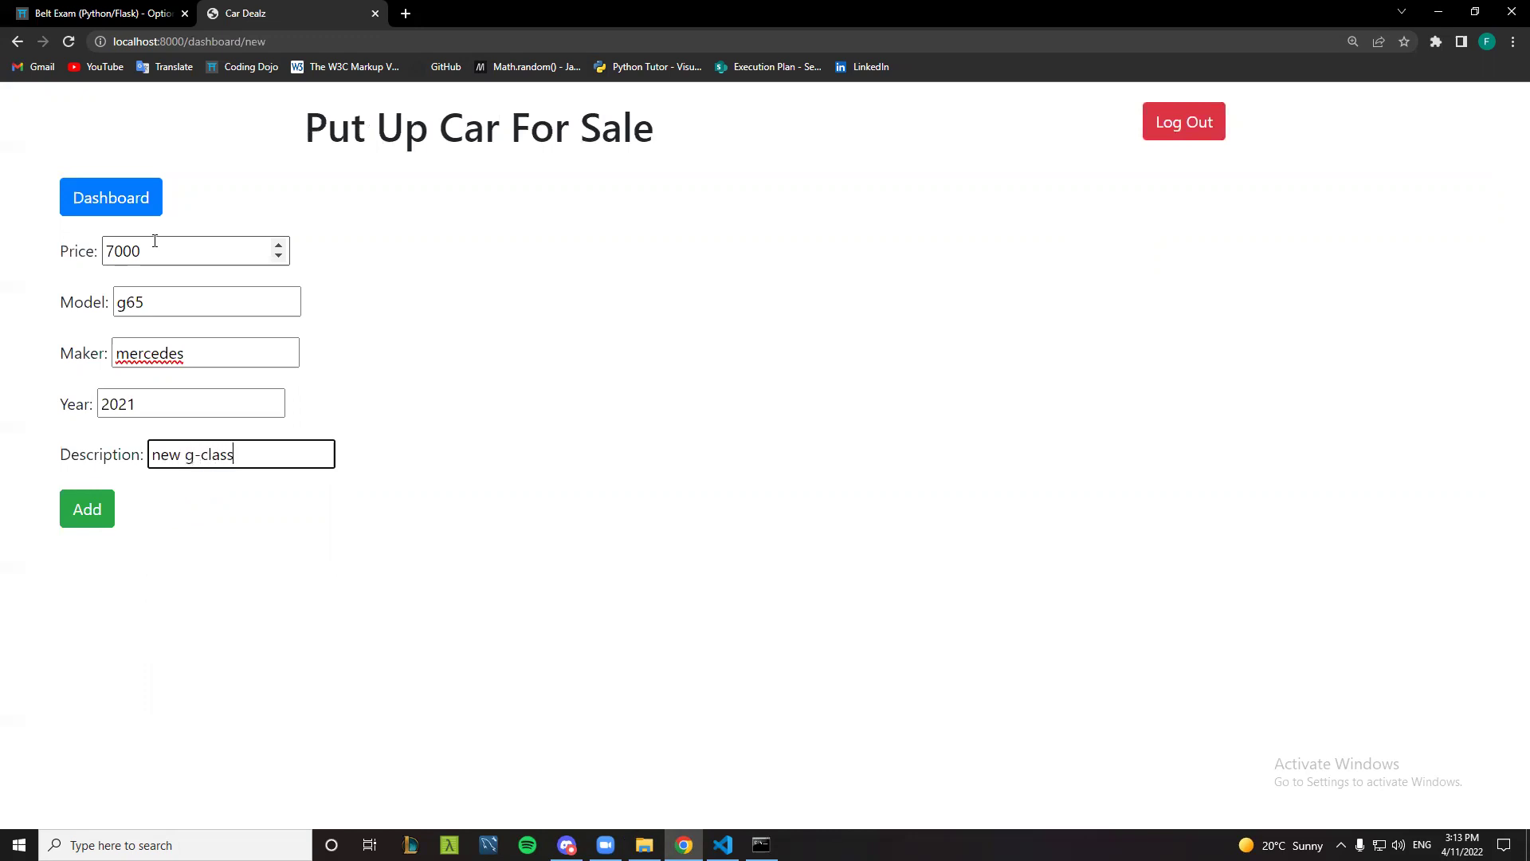
type(" mercedes ")
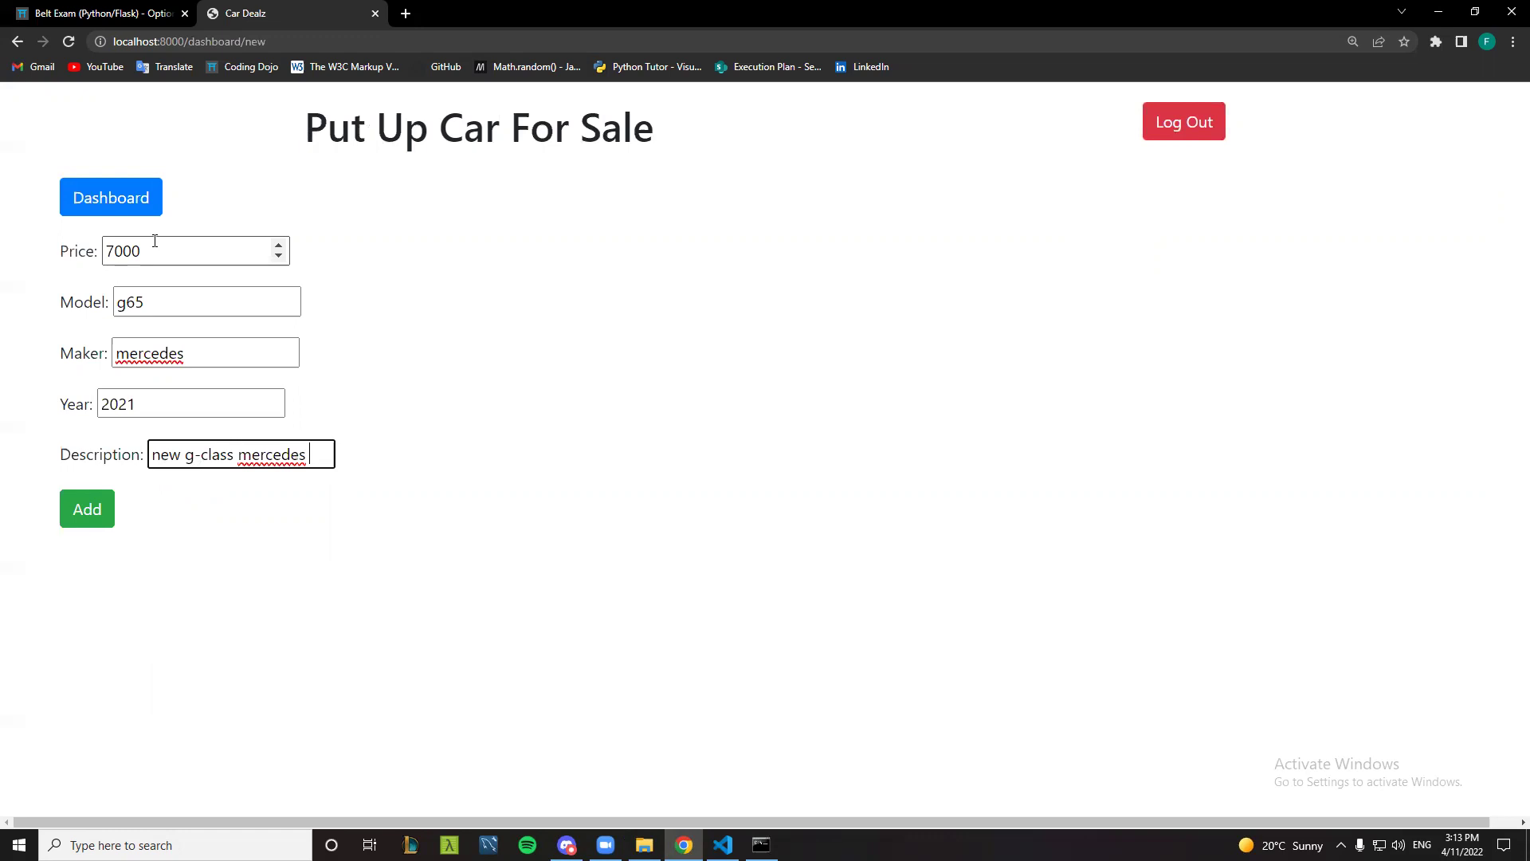
type("ready to roll")
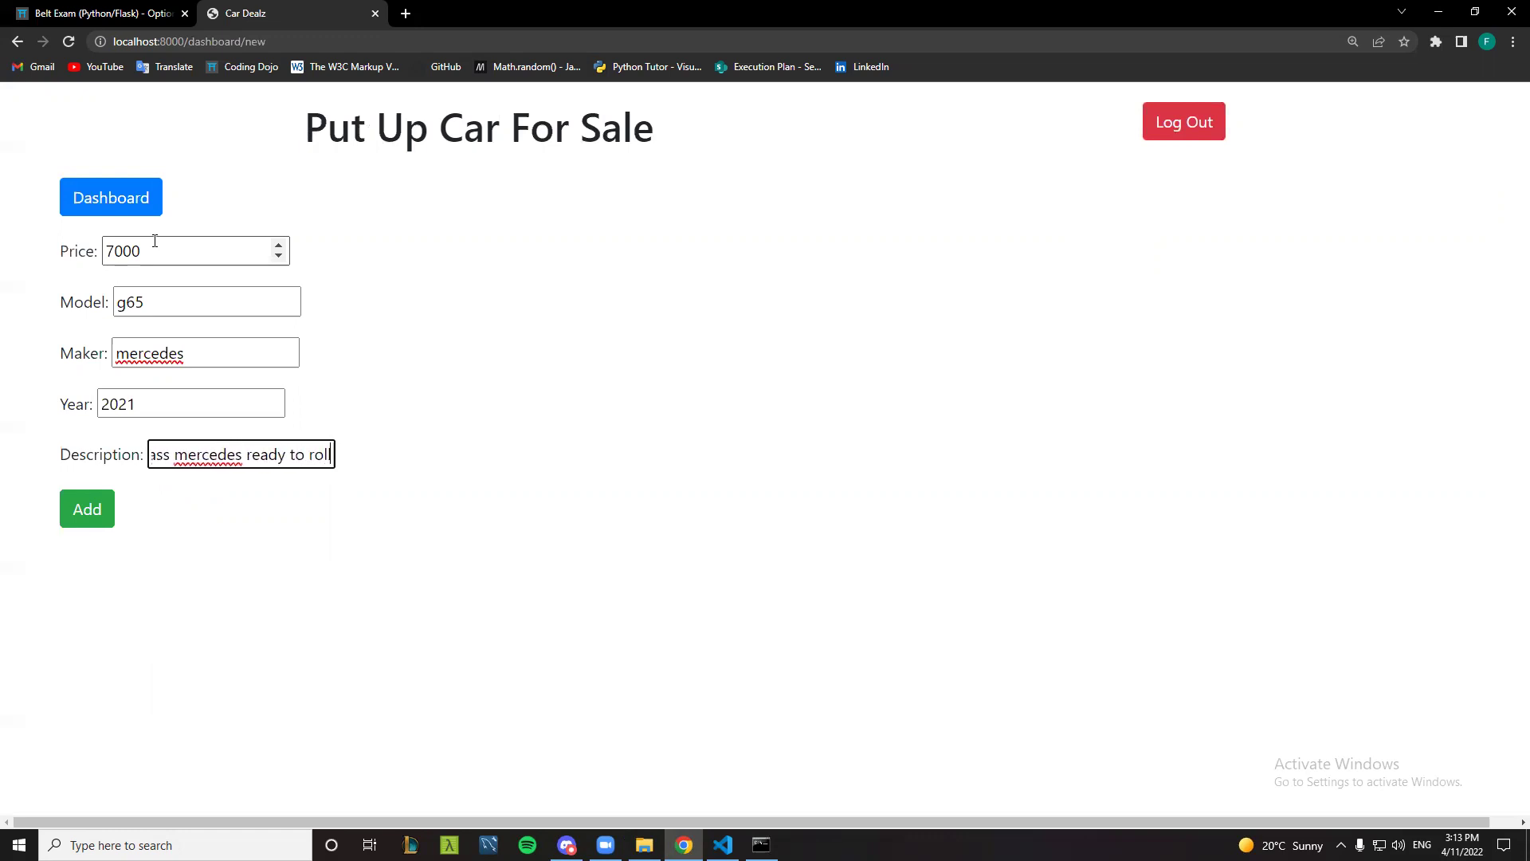
- Add the 2021 mercedes g65 listing and check its new row on the dashboard
left_click(93, 512)
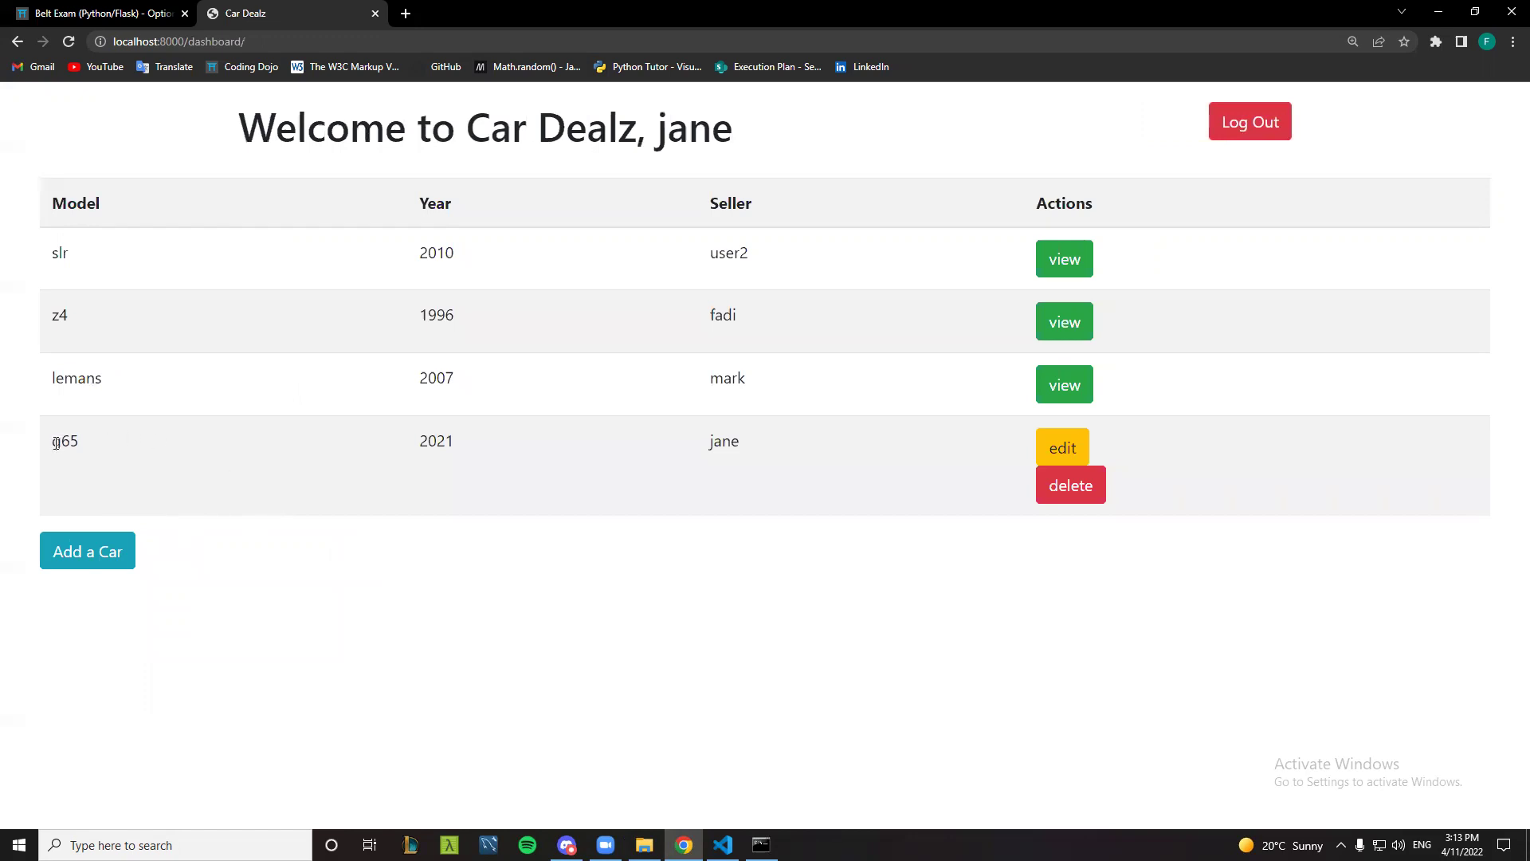
left_click_drag(56, 443, 748, 437)
left_click(749, 436)
- Change the g65's price to 6500, verify the saved edit, and return to the dashboard
left_click(1069, 451)
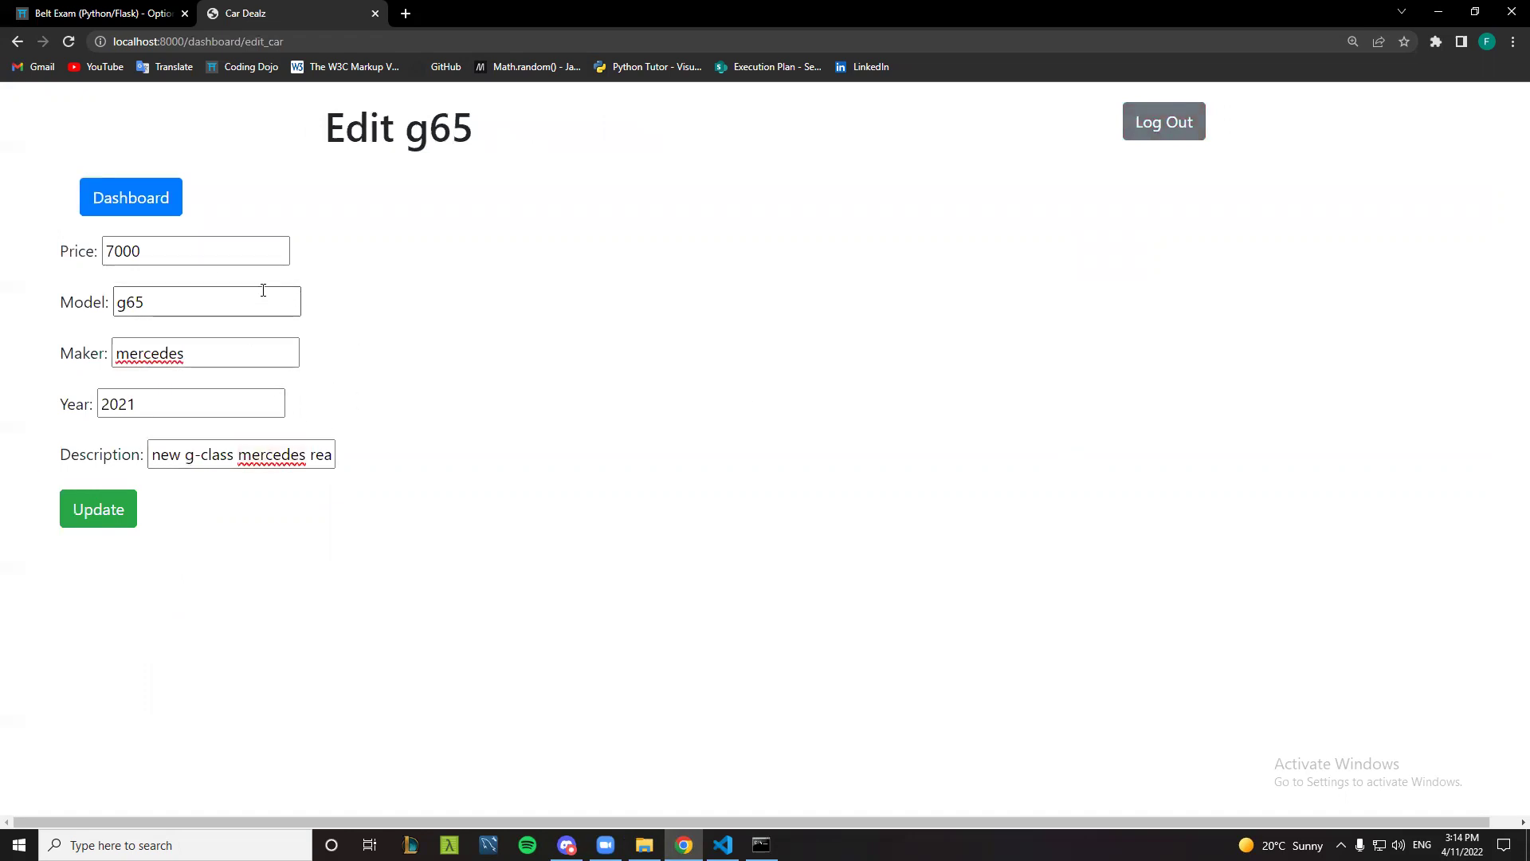
left_click_drag(192, 251, 73, 253)
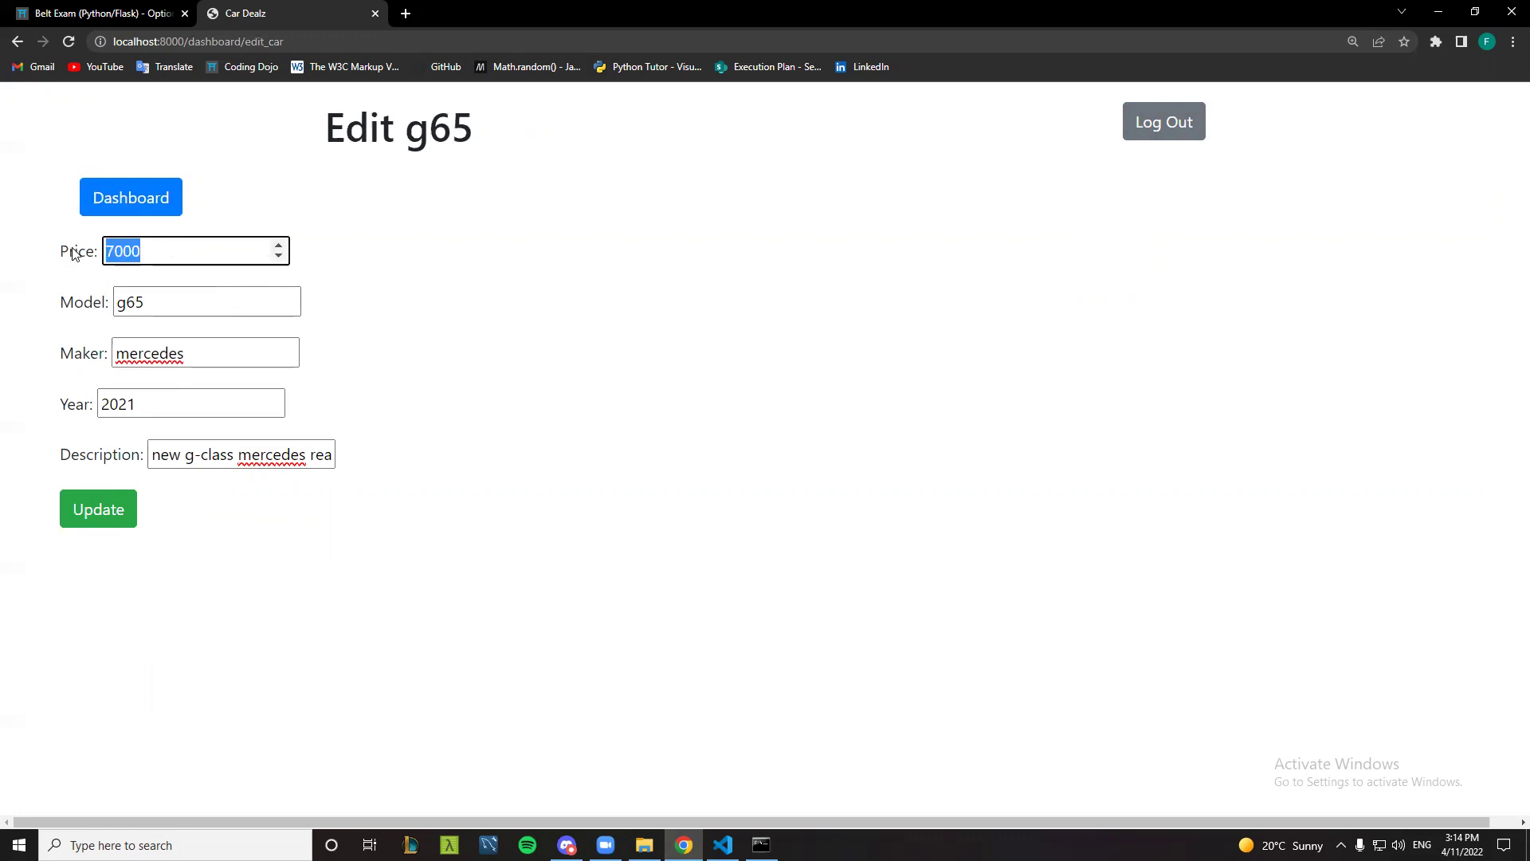
type("6500")
left_click(106, 512)
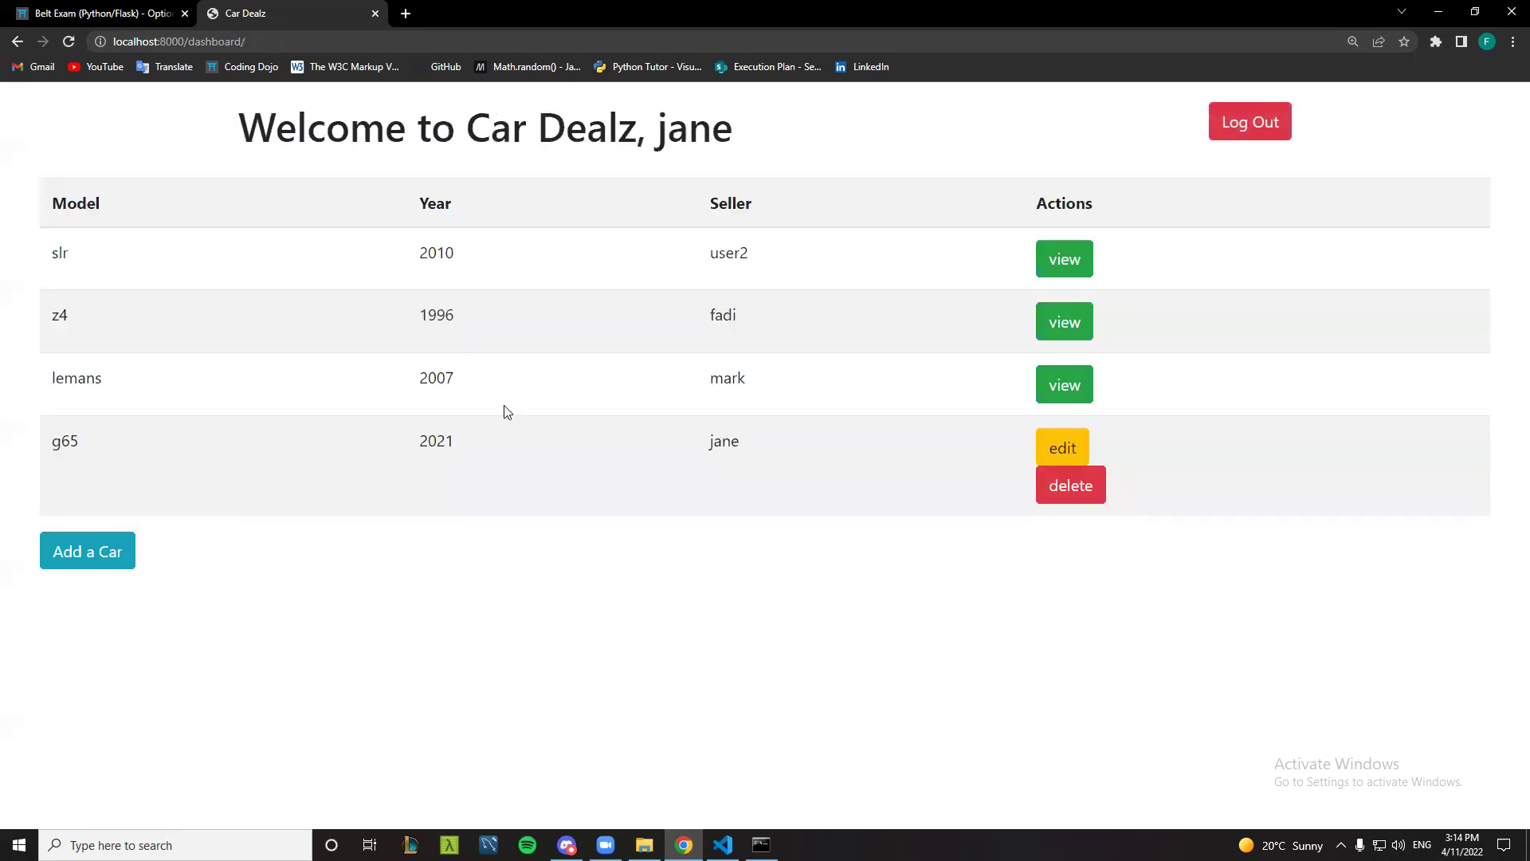
left_click(1045, 436)
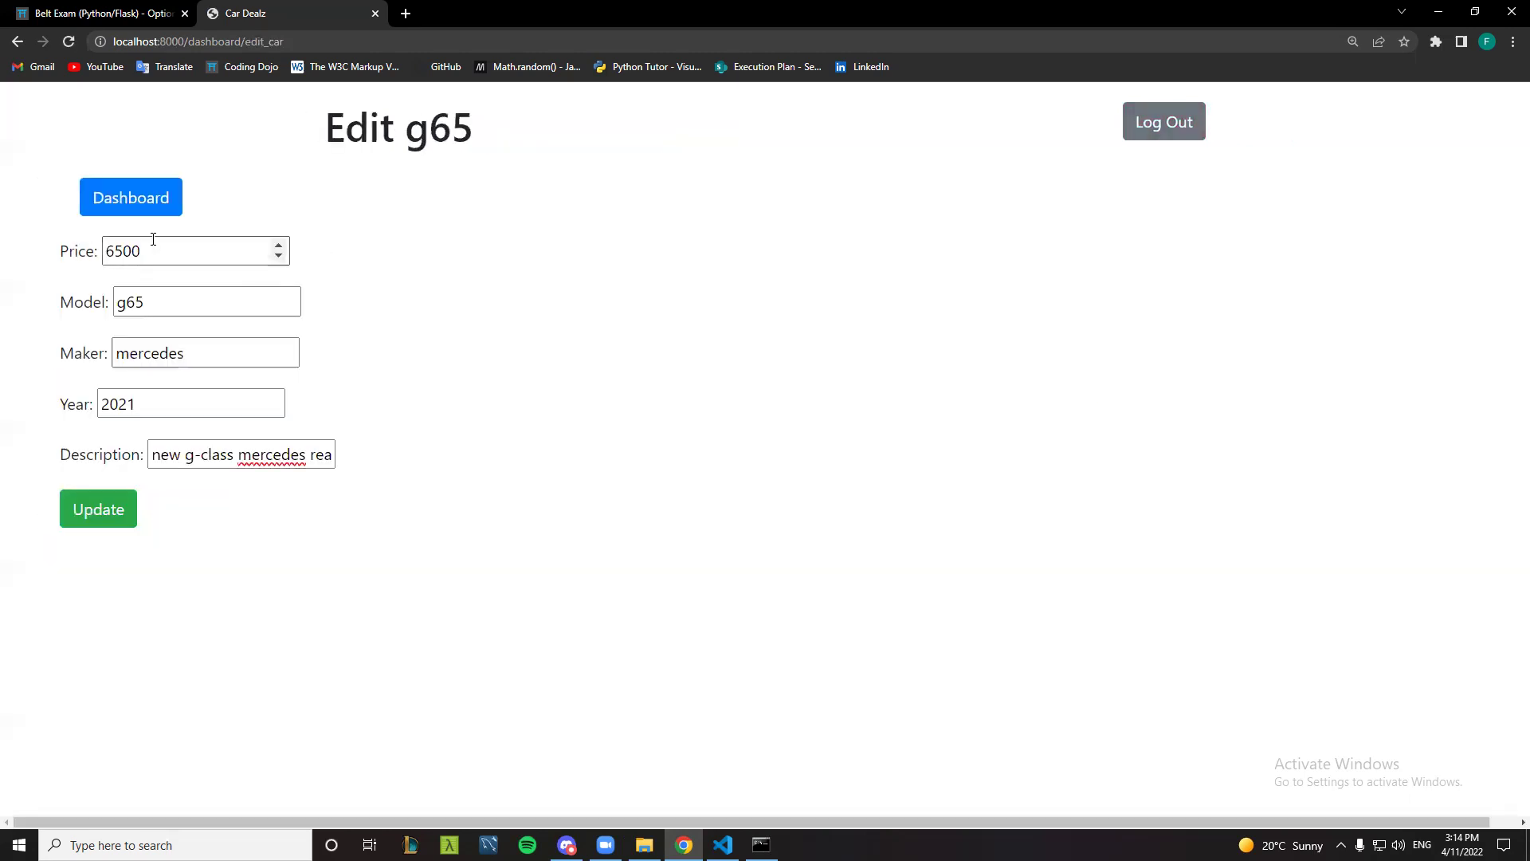
left_click(138, 205)
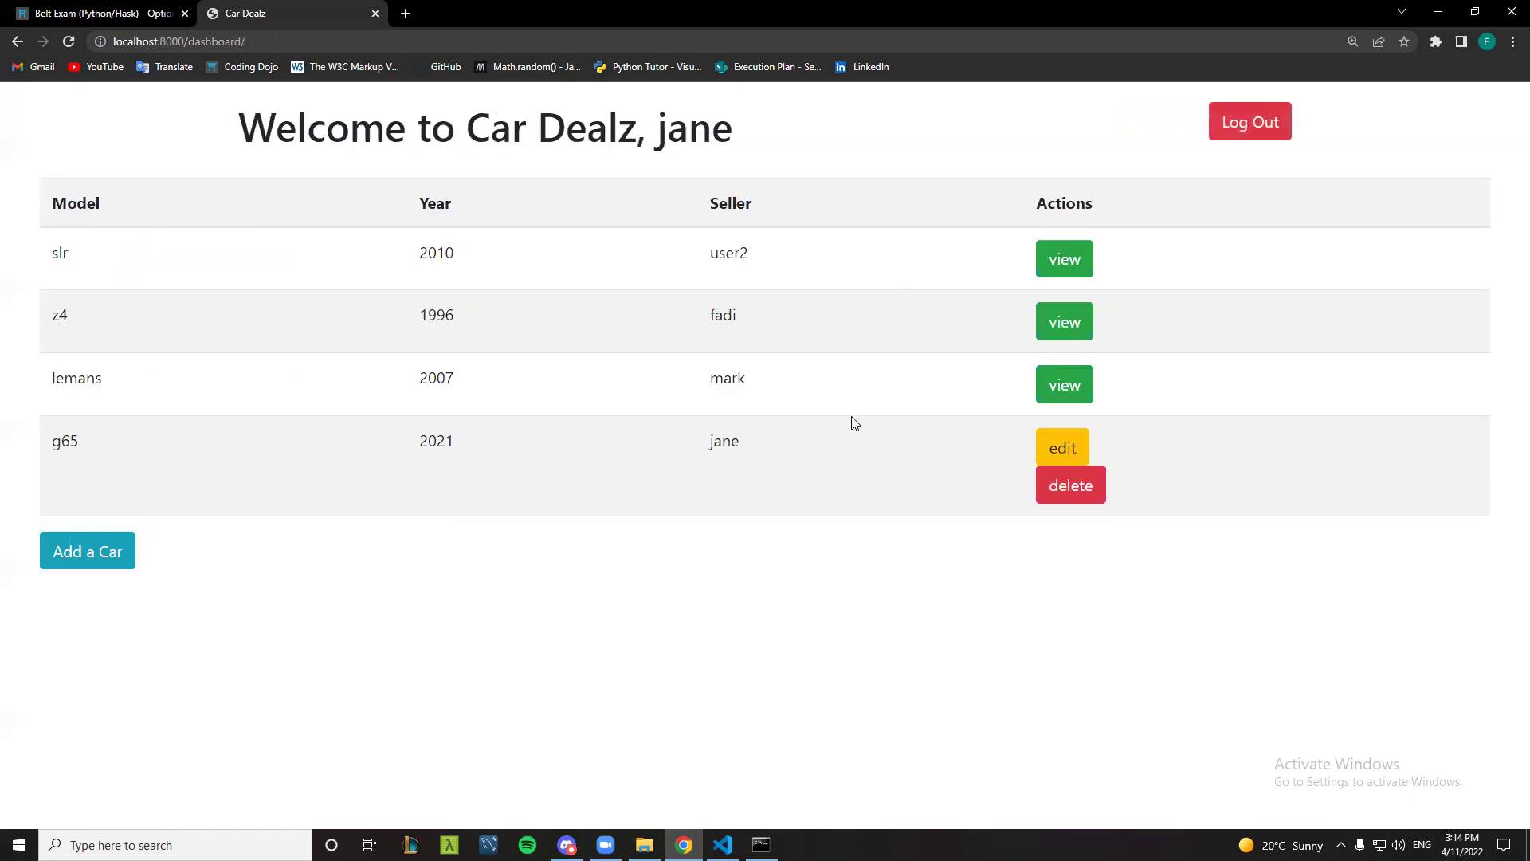
- Log out and log in as the second user using the saved email and their password
left_click(1236, 130)
left_click(290, 526)
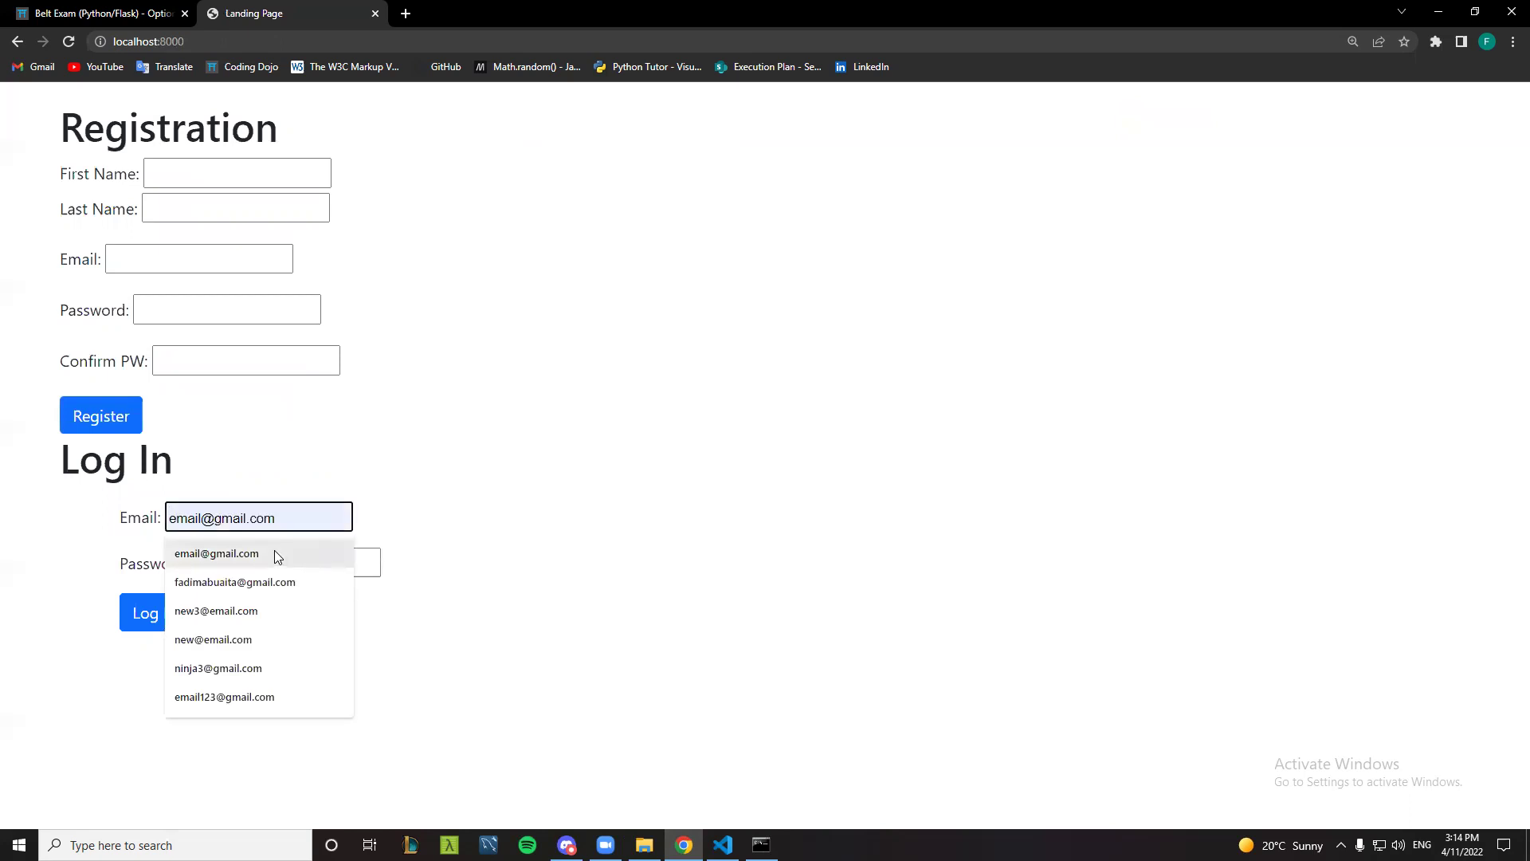
left_click(274, 554)
left_click(276, 558)
type("1234")
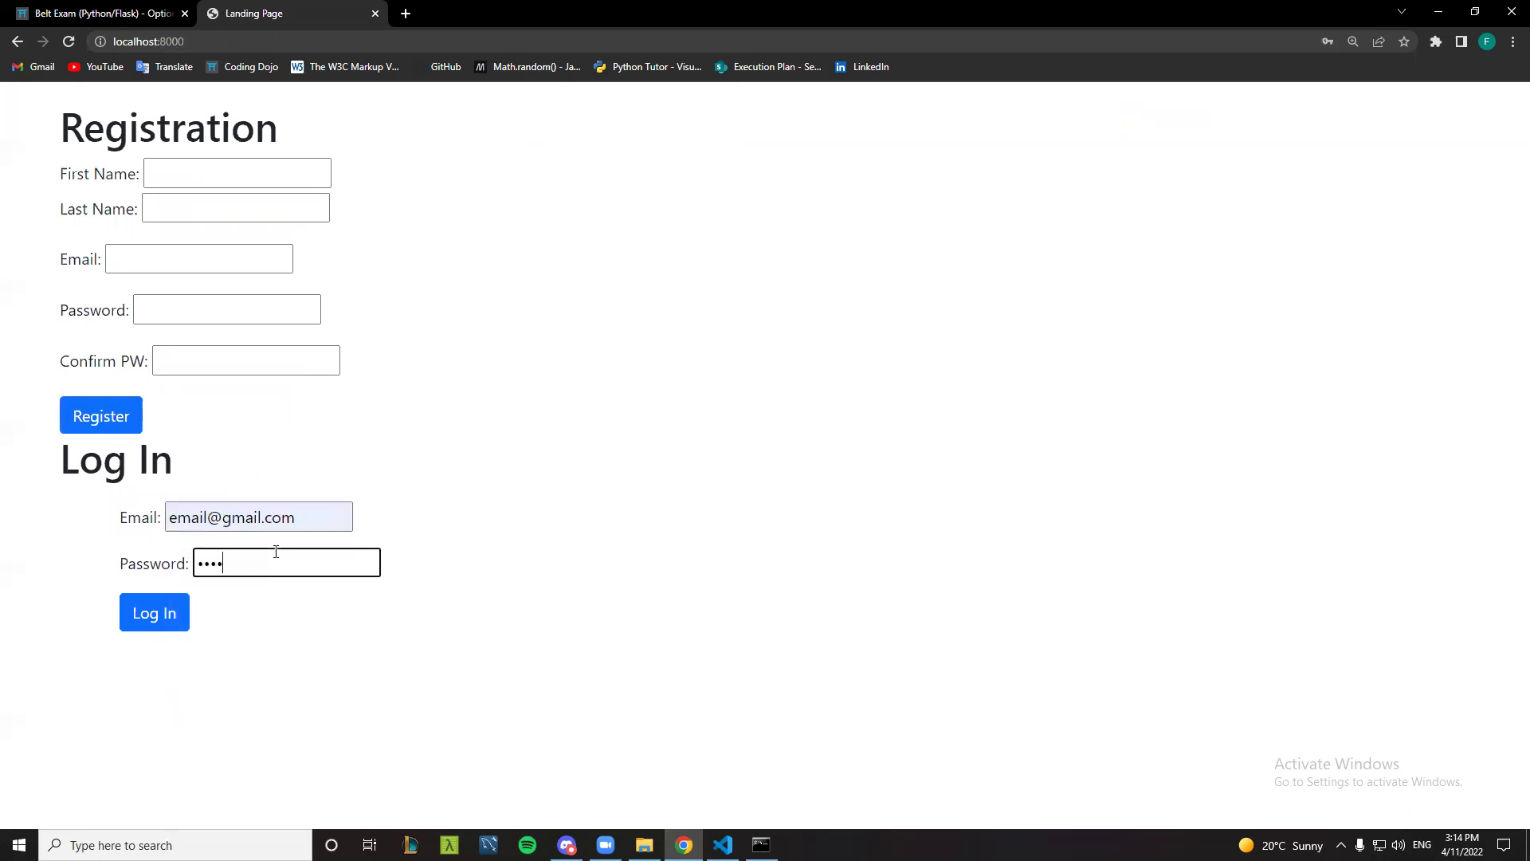
type("5678")
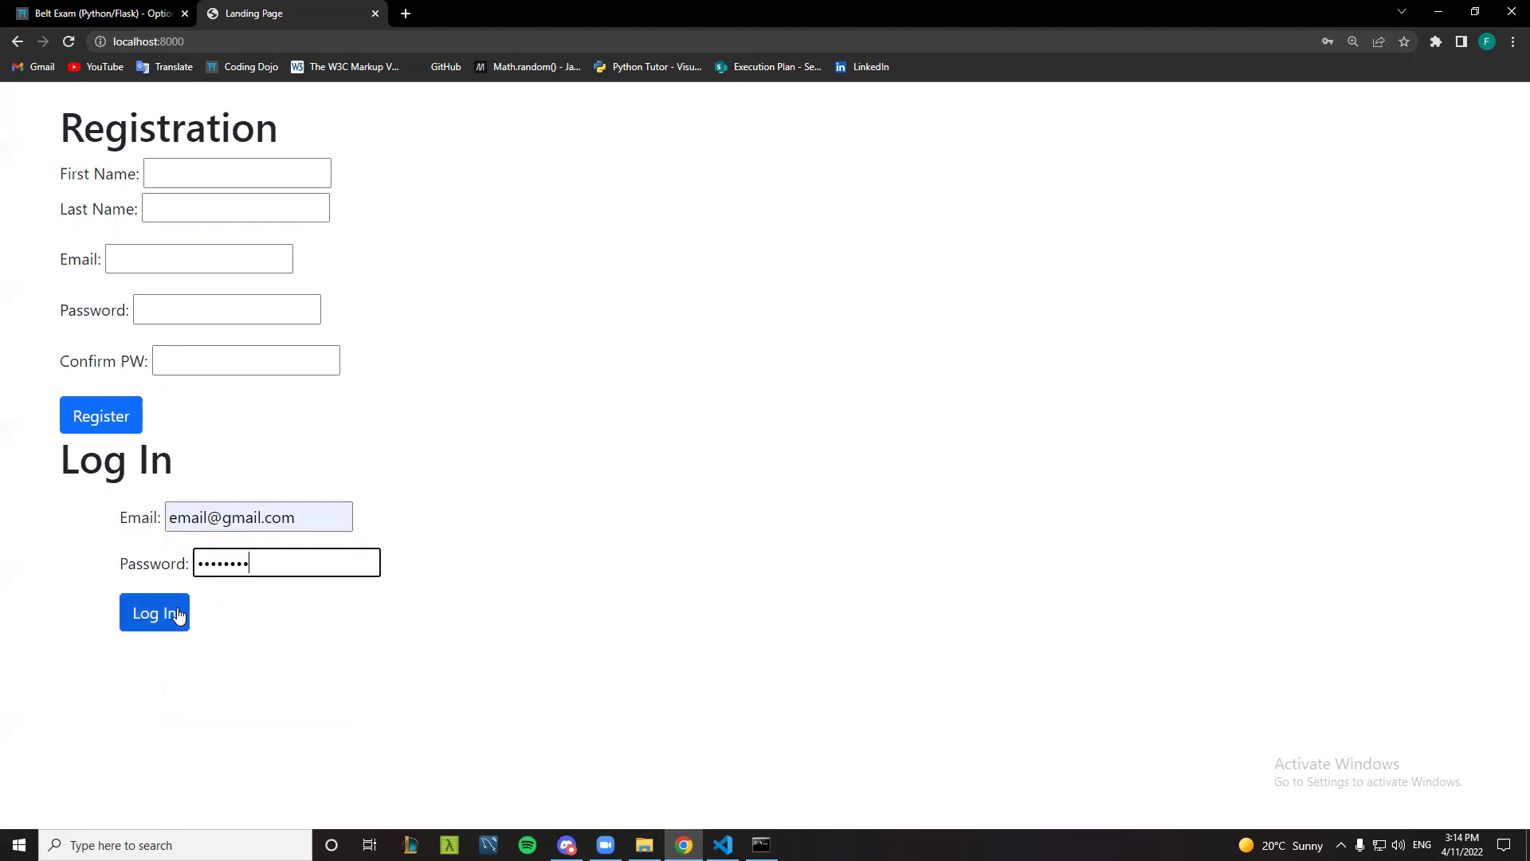
left_click(174, 617)
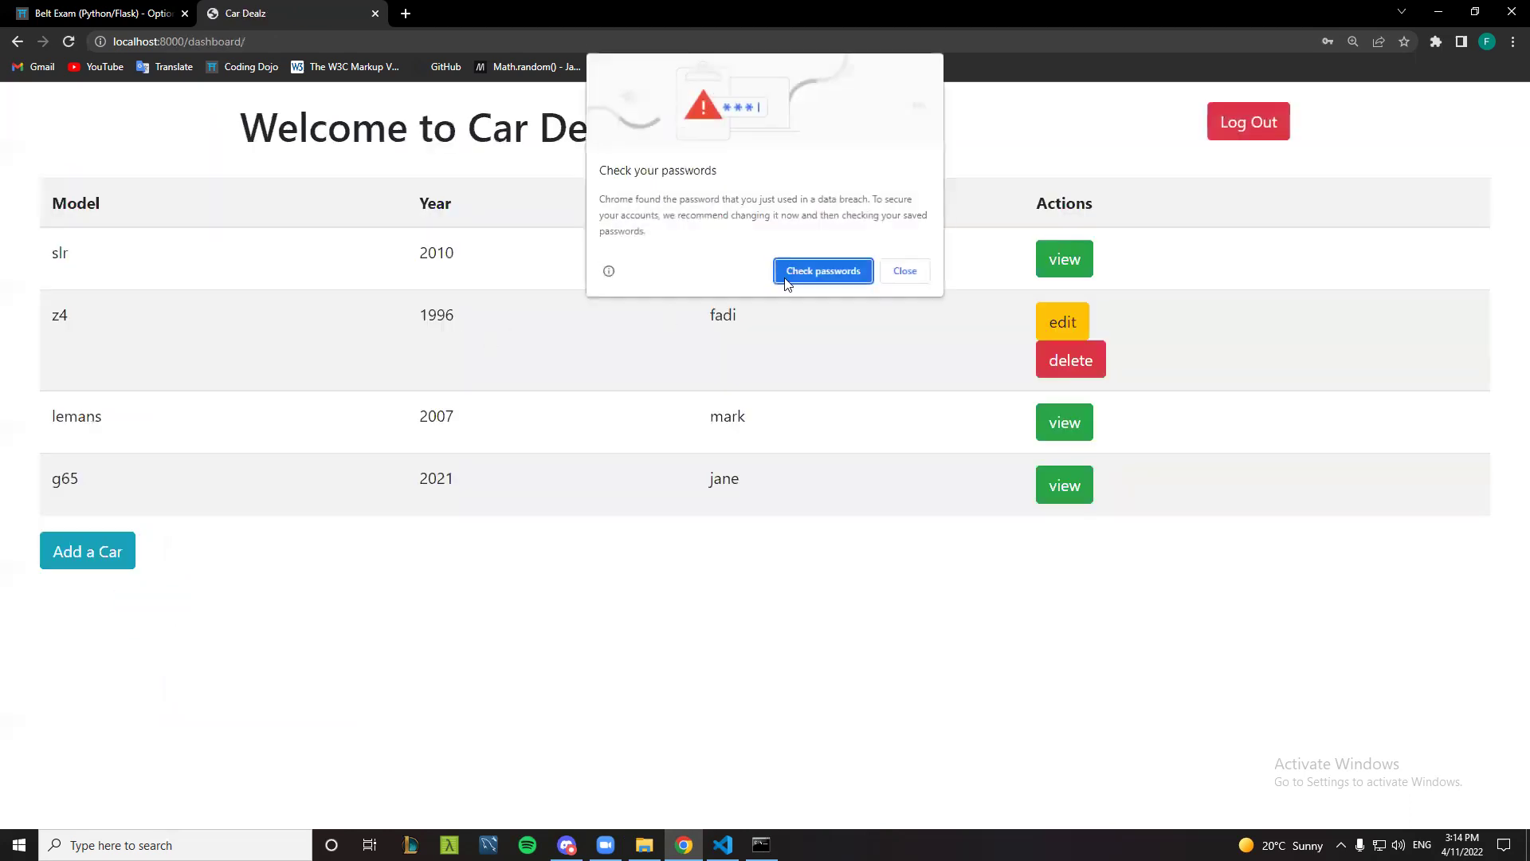
- Dismiss Chrome's password prompts, then purchase the 2021 mercedes g65 as the second user
left_click(909, 271)
left_click(1390, 309)
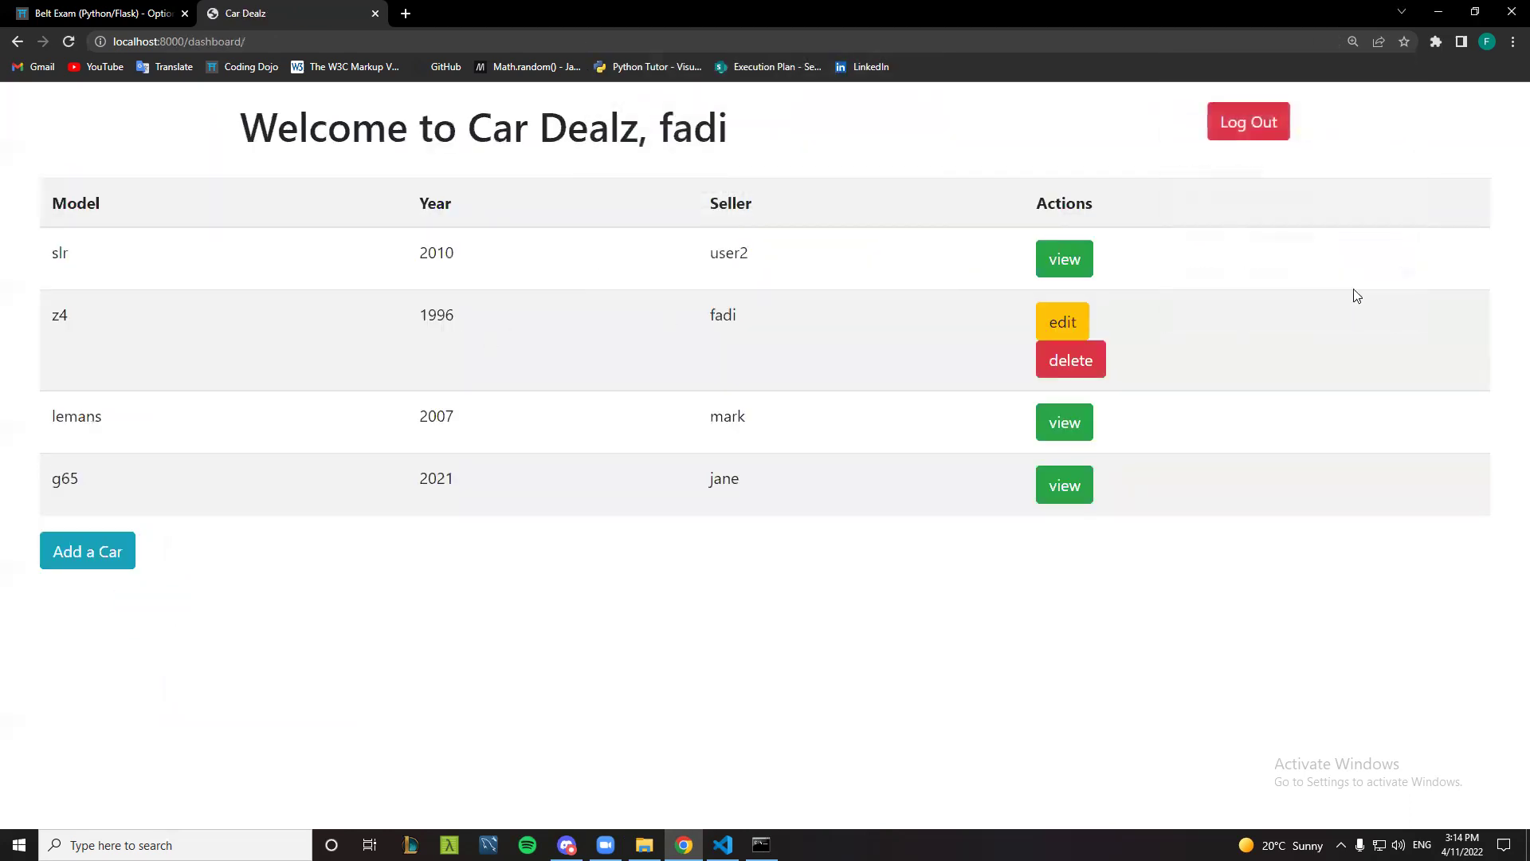
left_click_drag(660, 121, 741, 127)
left_click(741, 127)
left_click(1052, 488)
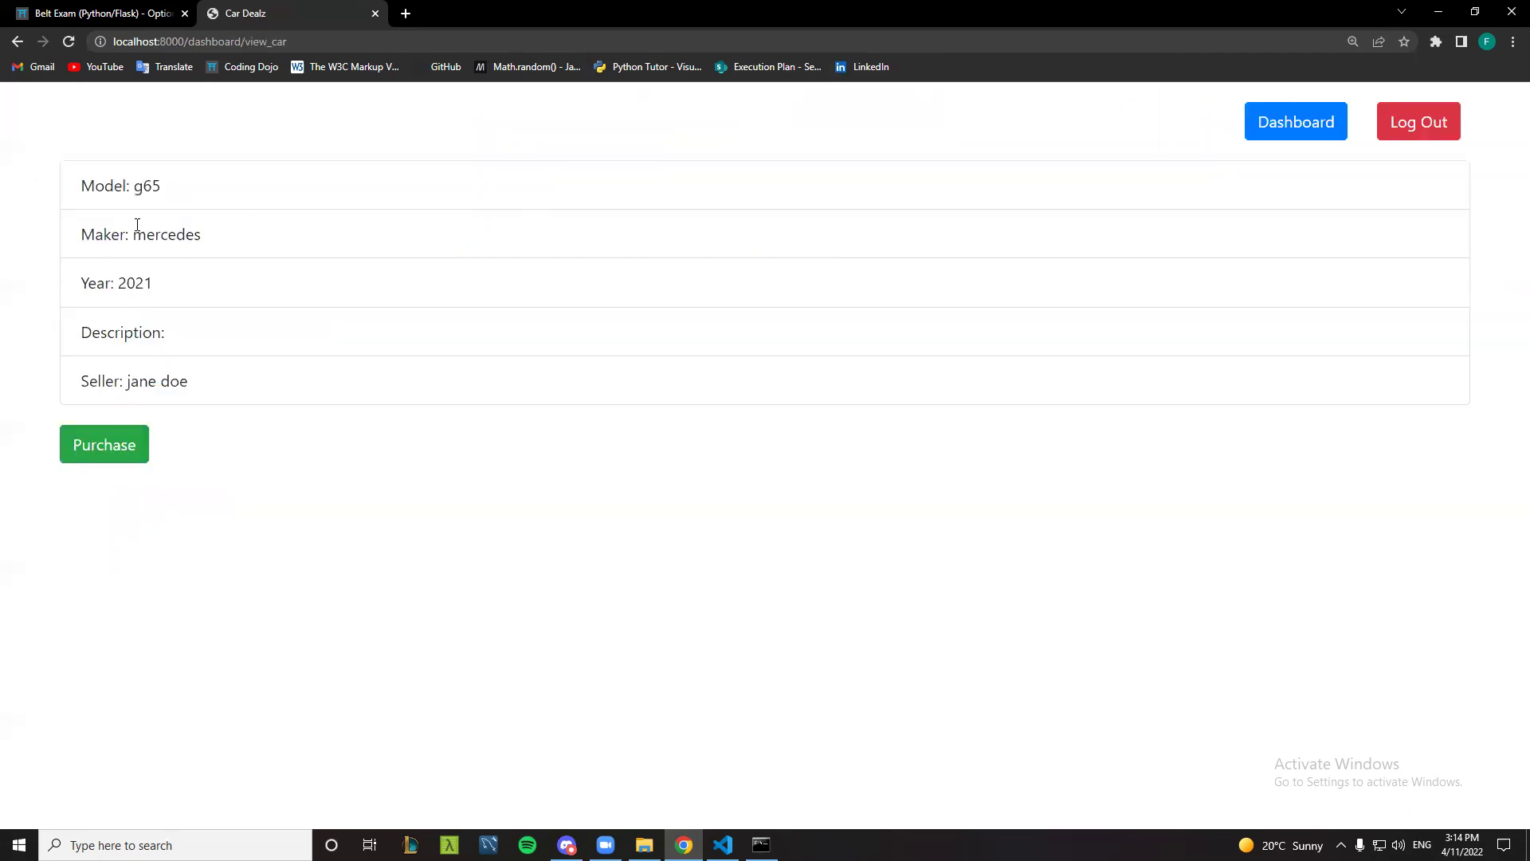
left_click(92, 437)
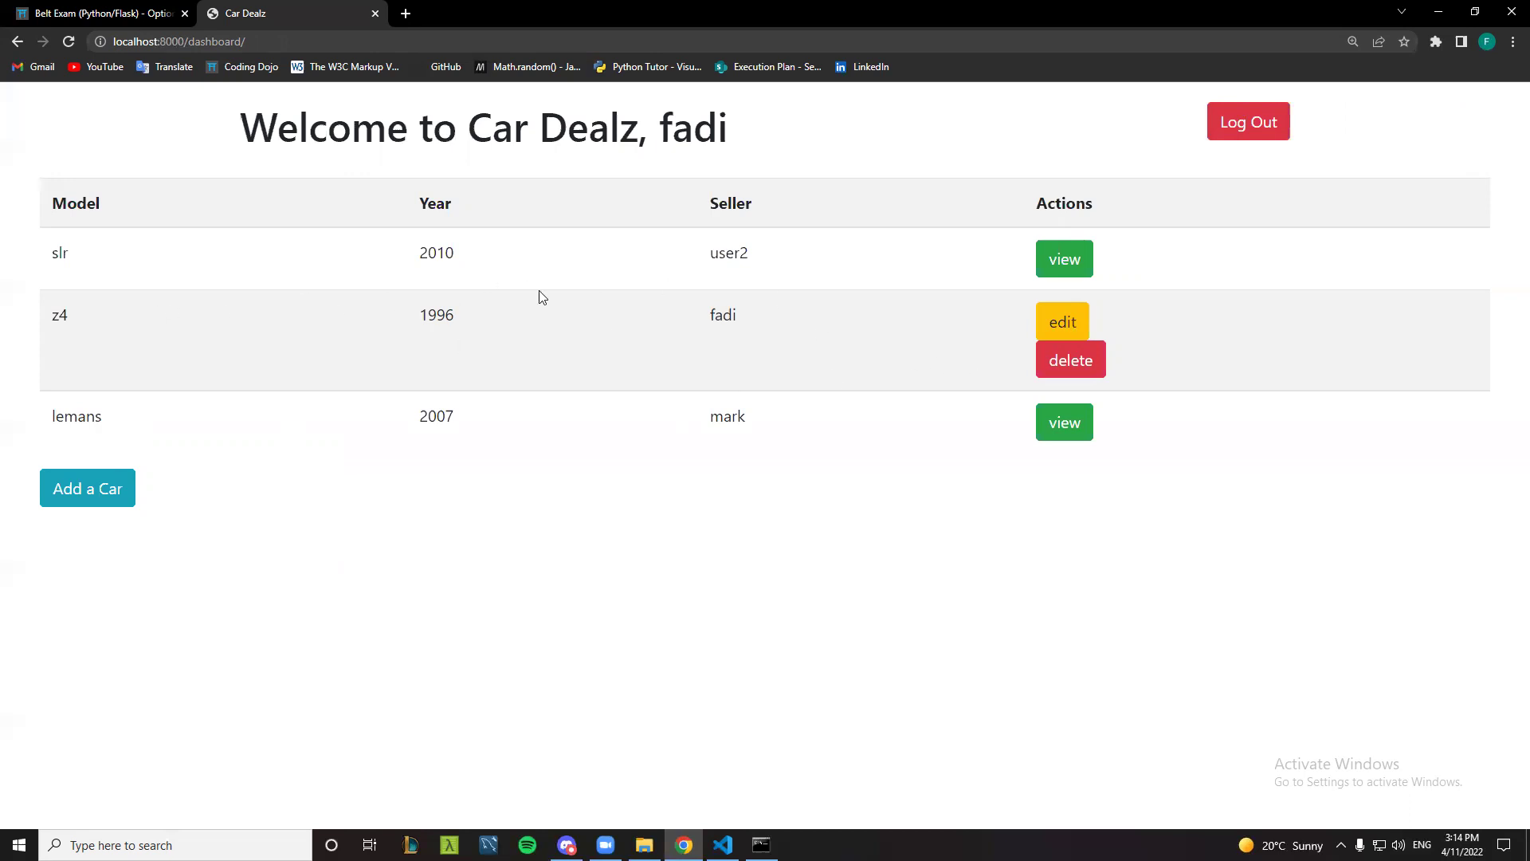
- Delete the z4 listing and log out of Car Dealz
left_click(1092, 366)
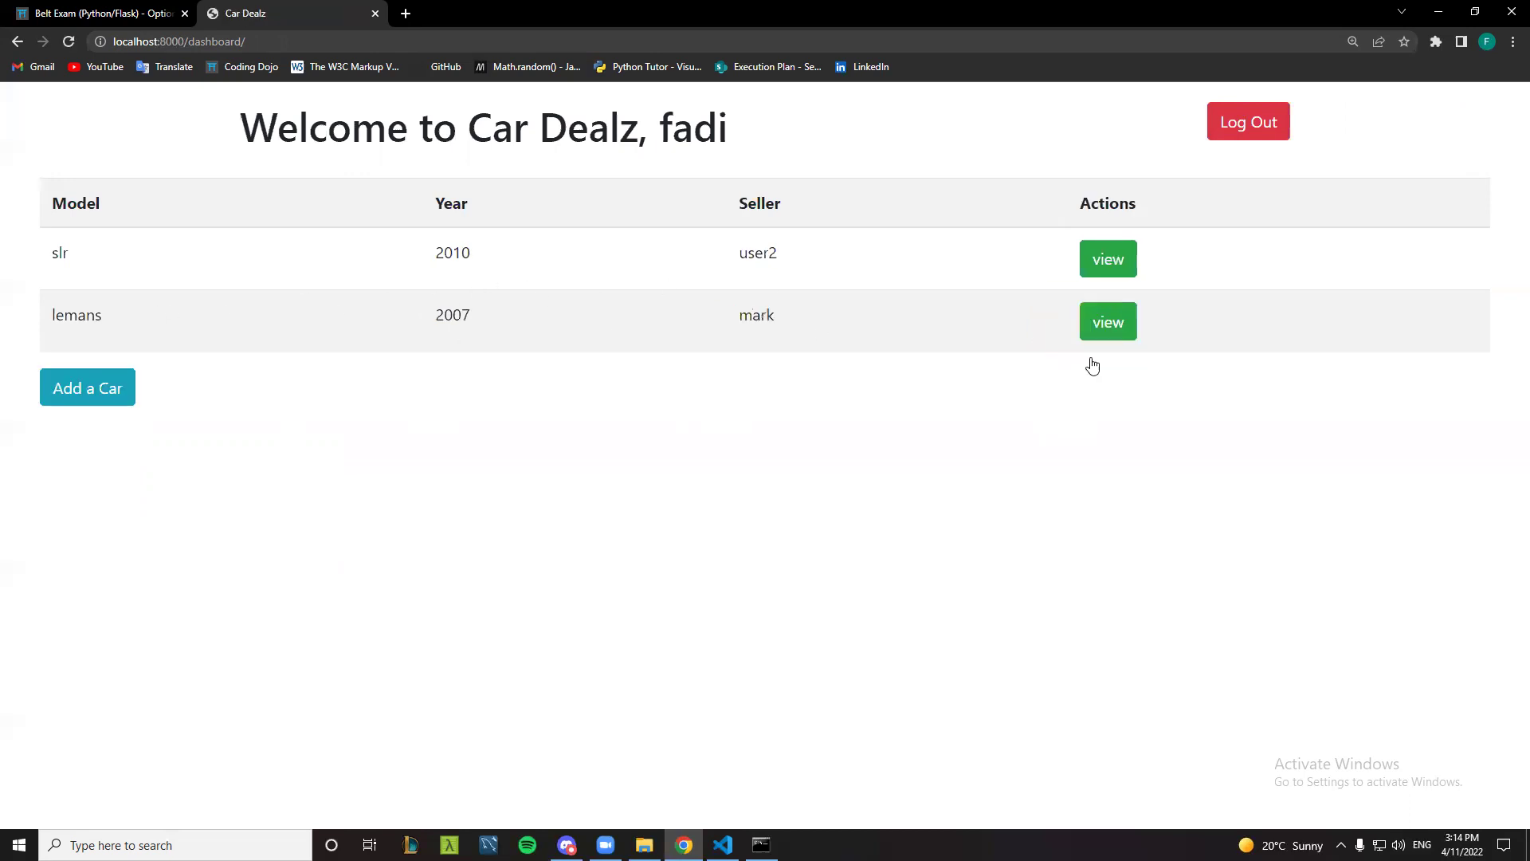
left_click(1271, 128)
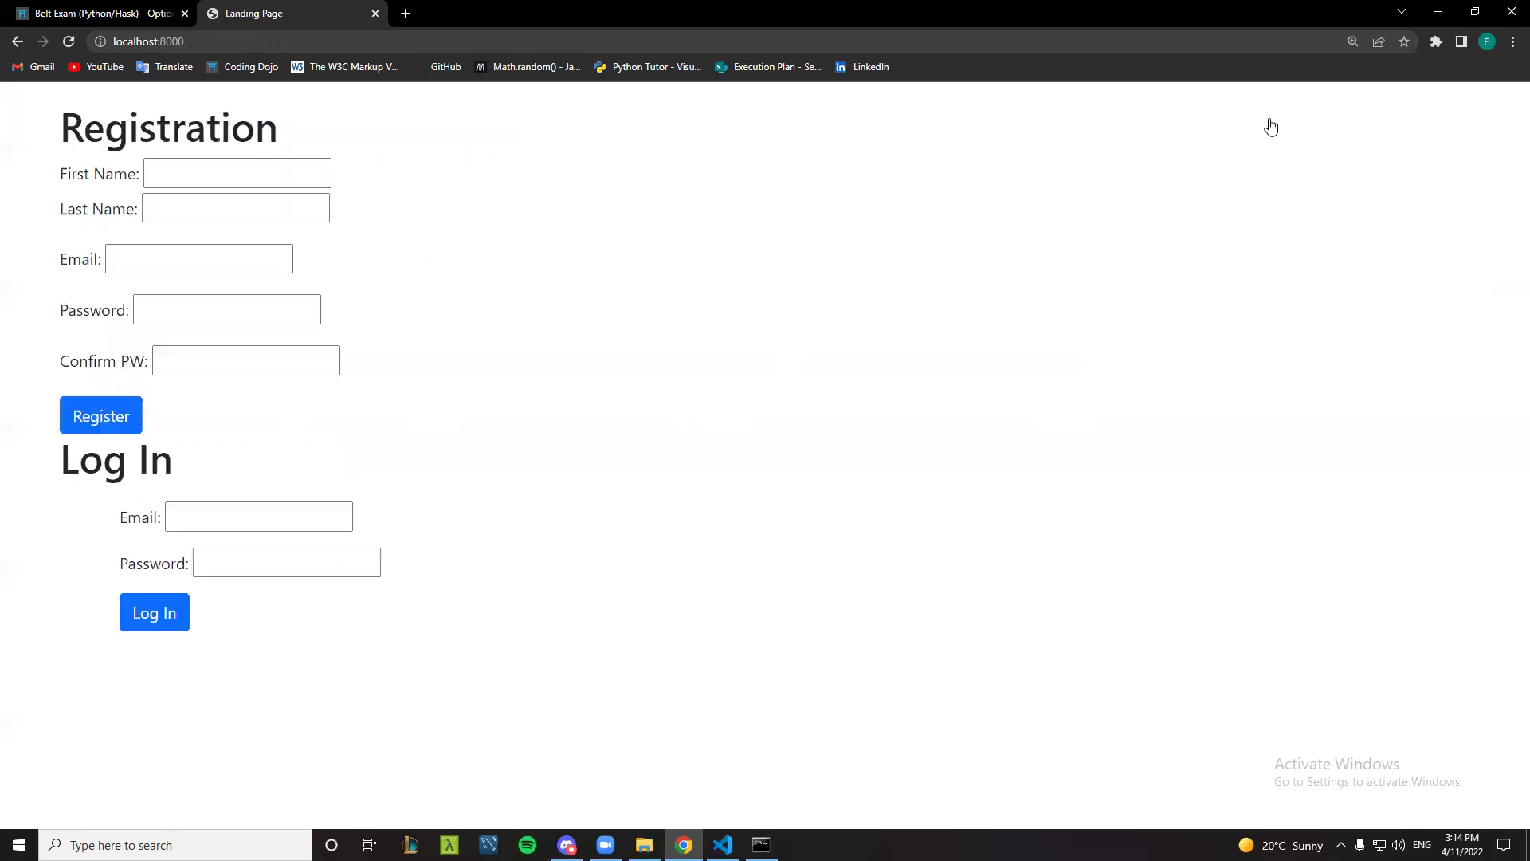